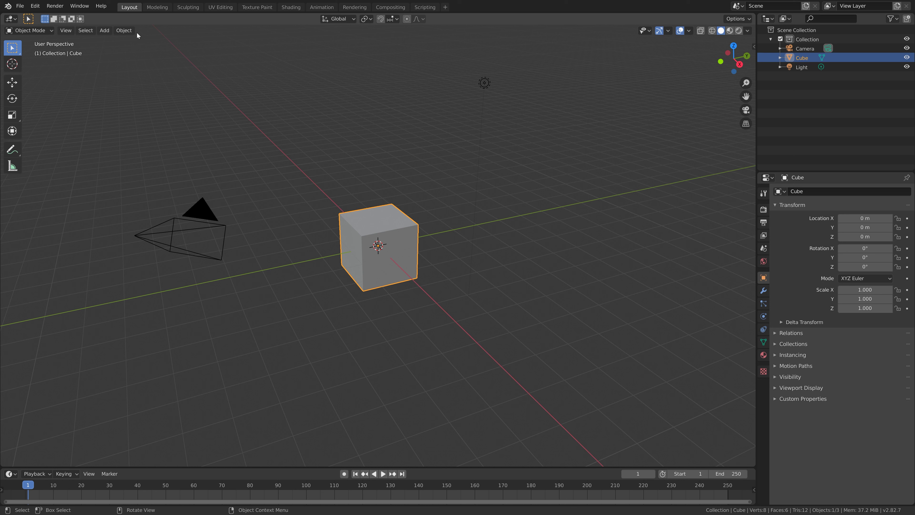
Step: Apply the Quick Smoke effect to the default cube
left_click(126, 31)
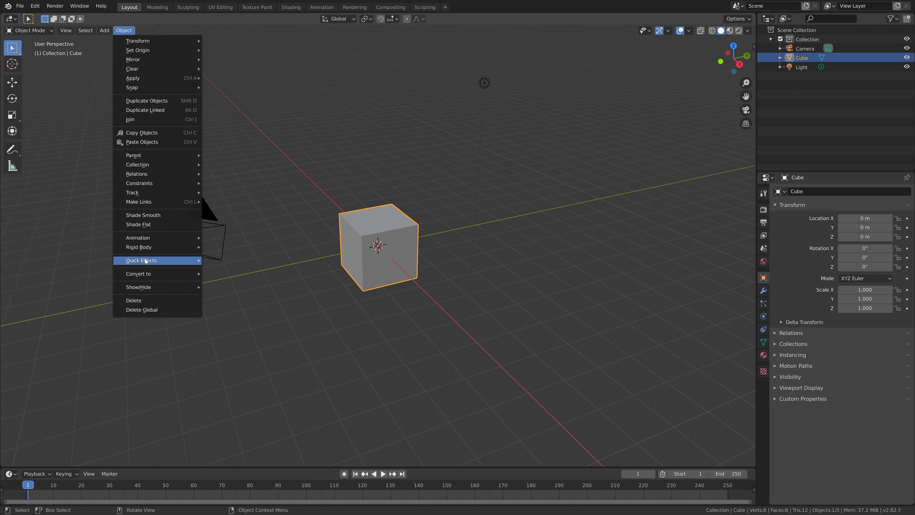
mouse_move(147, 262)
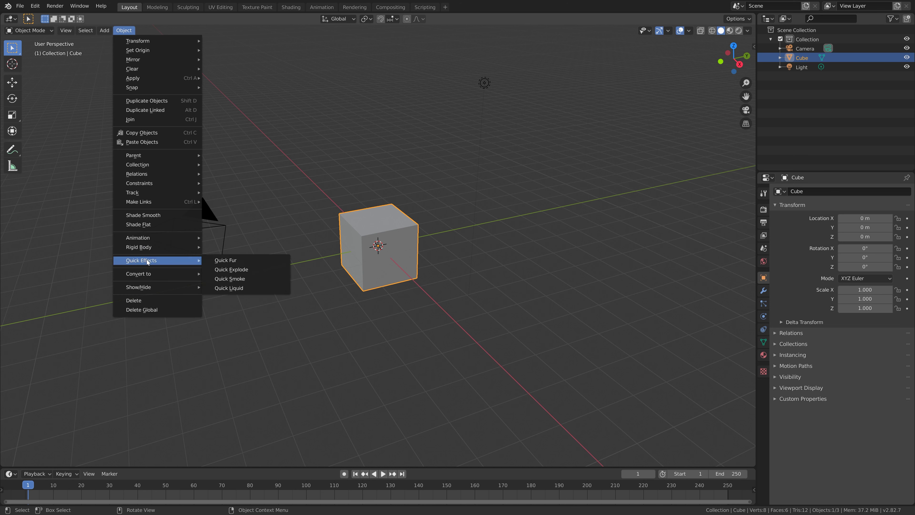
left_click(224, 279)
Step: Scale the smoke domain up to about 4 times its size and raise it along Z by about 8.7 m
scroll(438, 287, "down", 6)
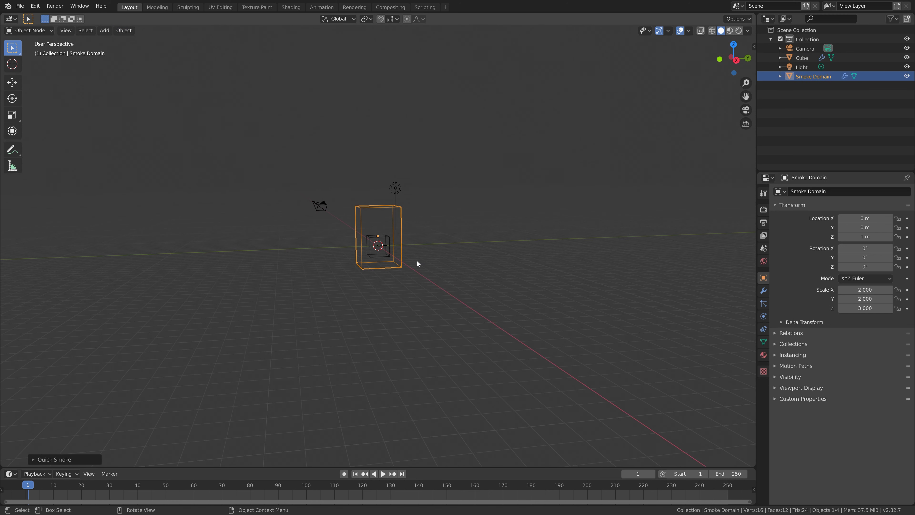
key("s")
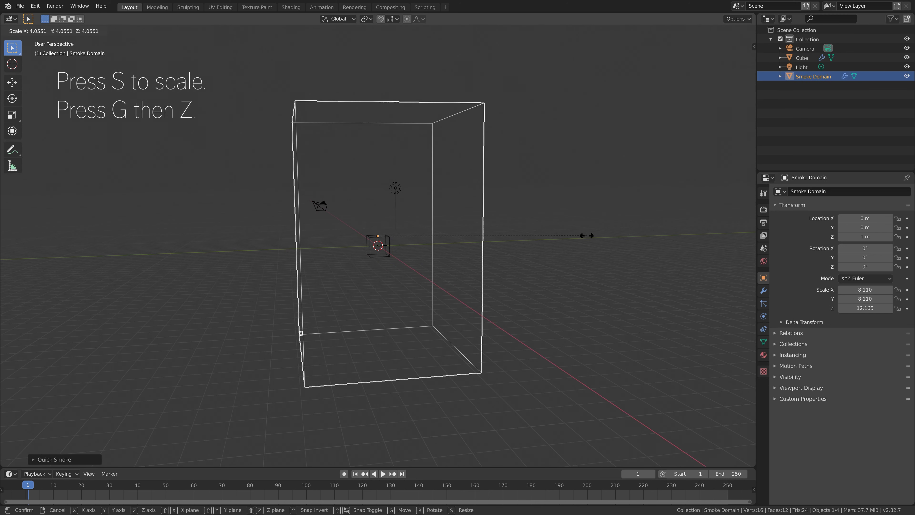
left_click(587, 235)
key("g")
key("z")
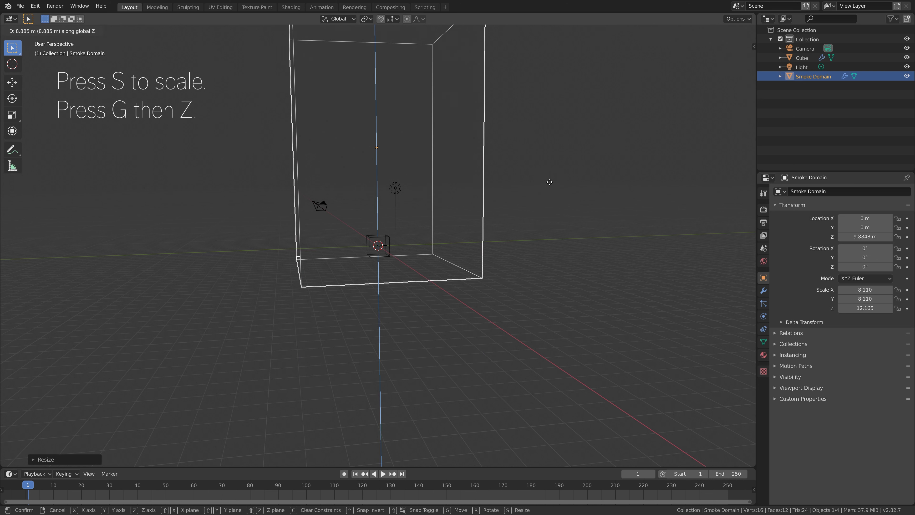
left_click(549, 184)
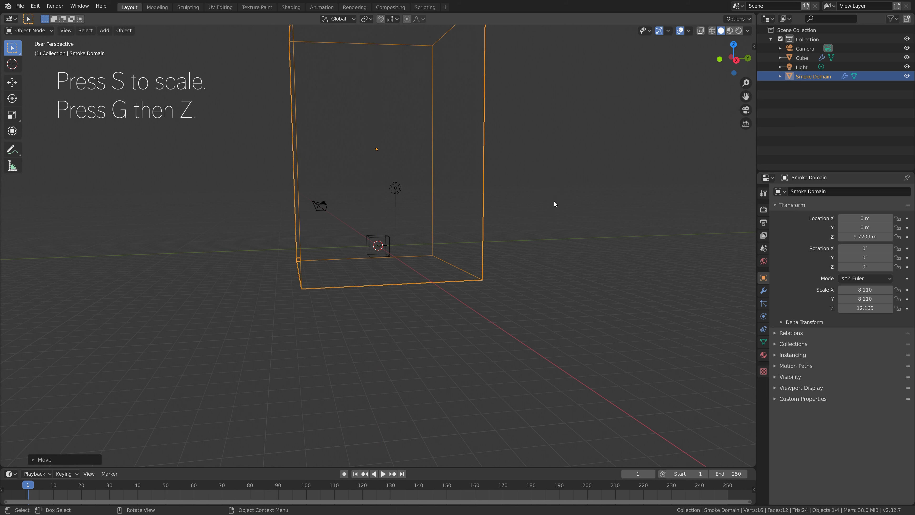
Step: Enable Adaptive Domain in the smoke domain's fluid physics and set the cache end frame to 250
left_click(763, 317)
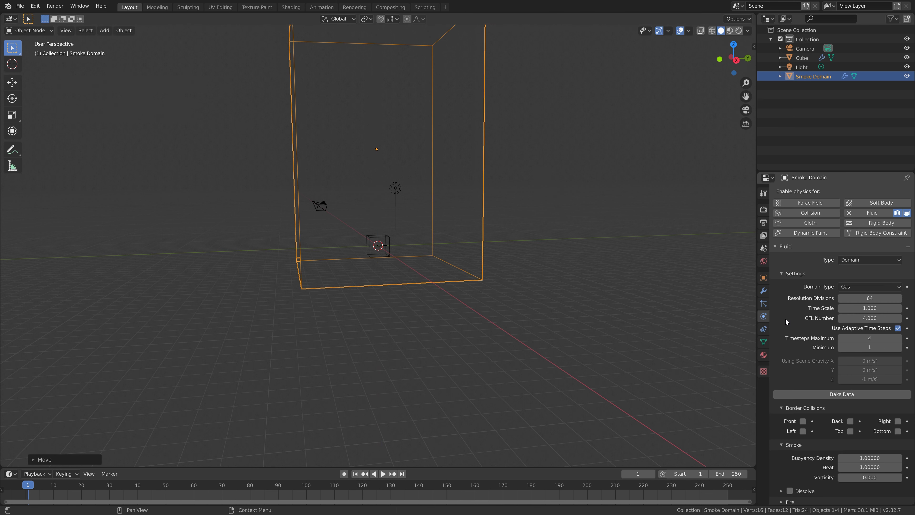
scroll(808, 320, "down", 8)
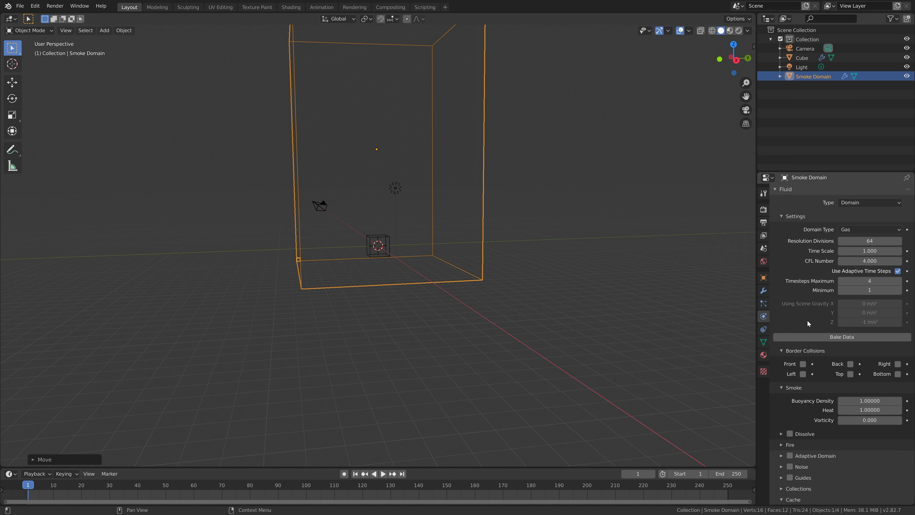
left_click(793, 399)
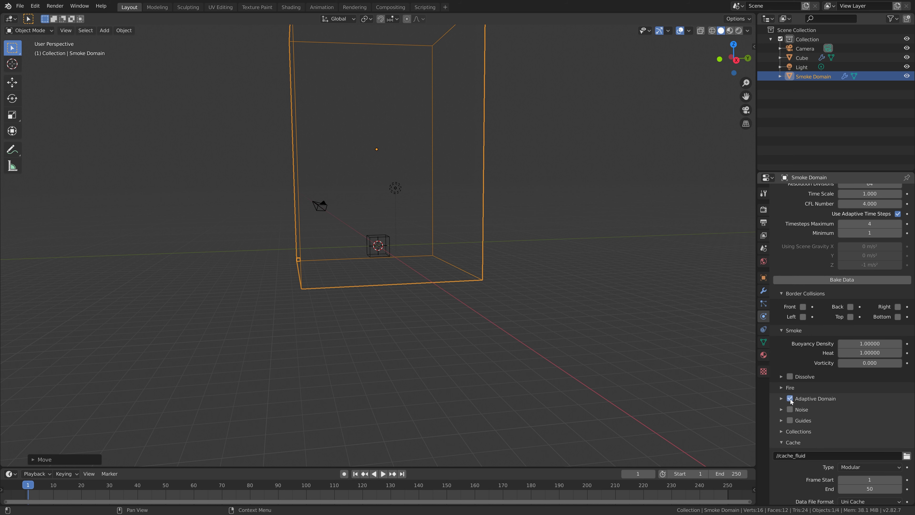
scroll(811, 385, "down", 3)
left_click(870, 451)
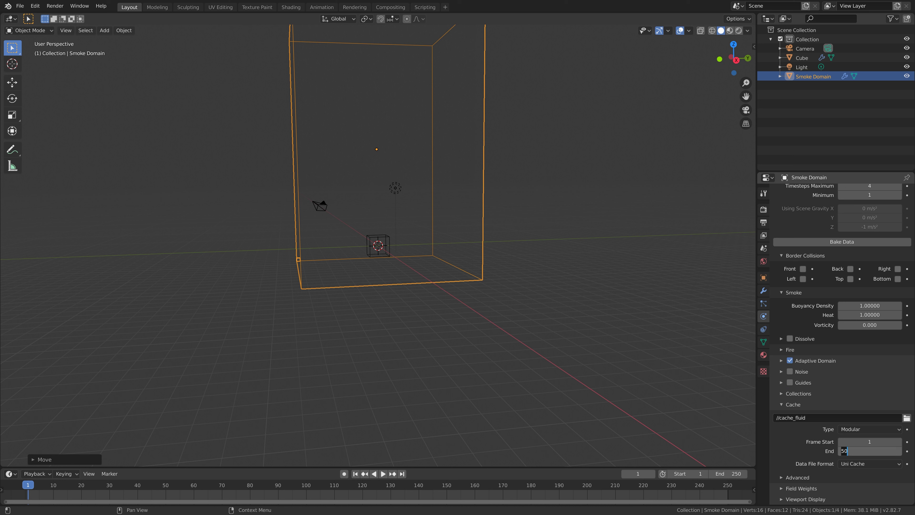
type("250")
key("Return")
Step: Bake the smoke data at 64 resolution divisions and preview the simulation at several points of the timeline
scroll(812, 456, "up", 12)
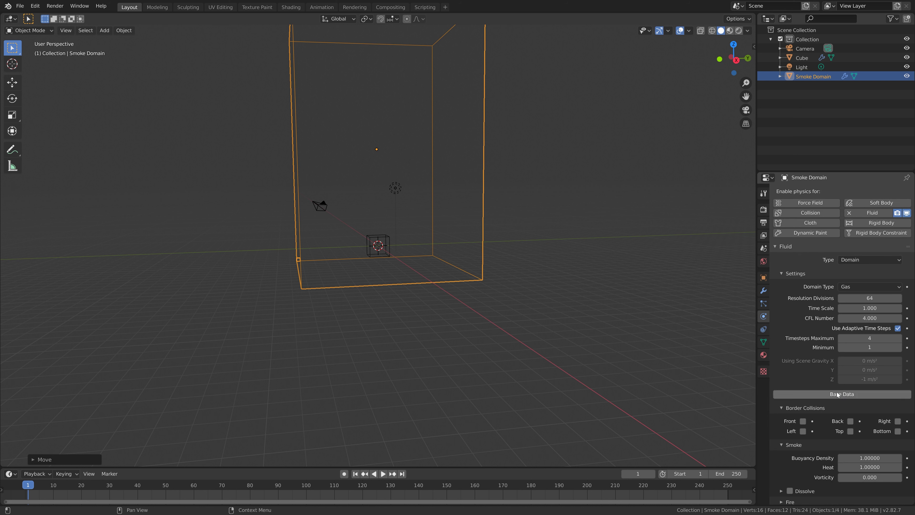
left_click(835, 394)
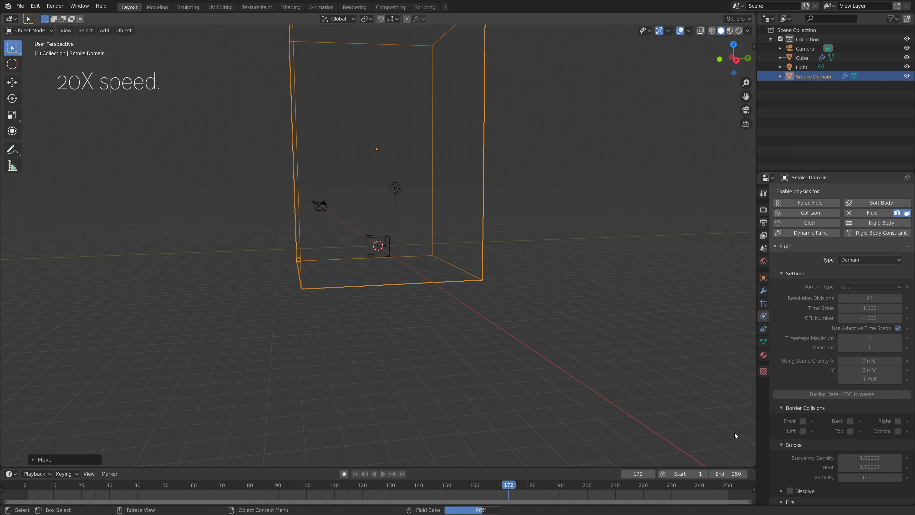
key("space")
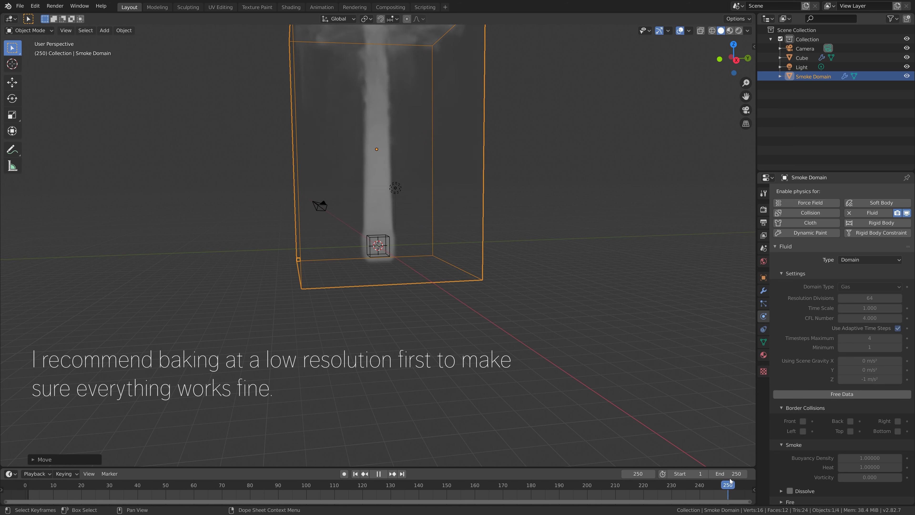
left_click(474, 485)
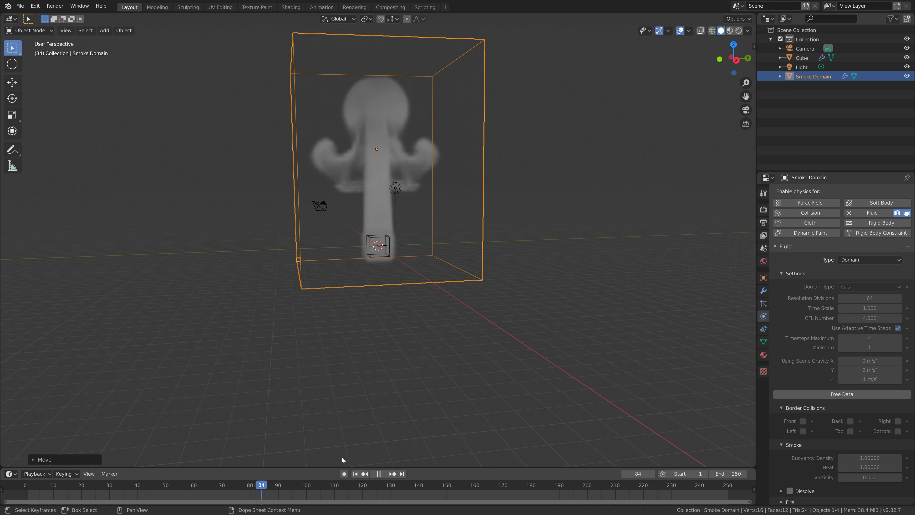
key("space")
left_click(671, 485)
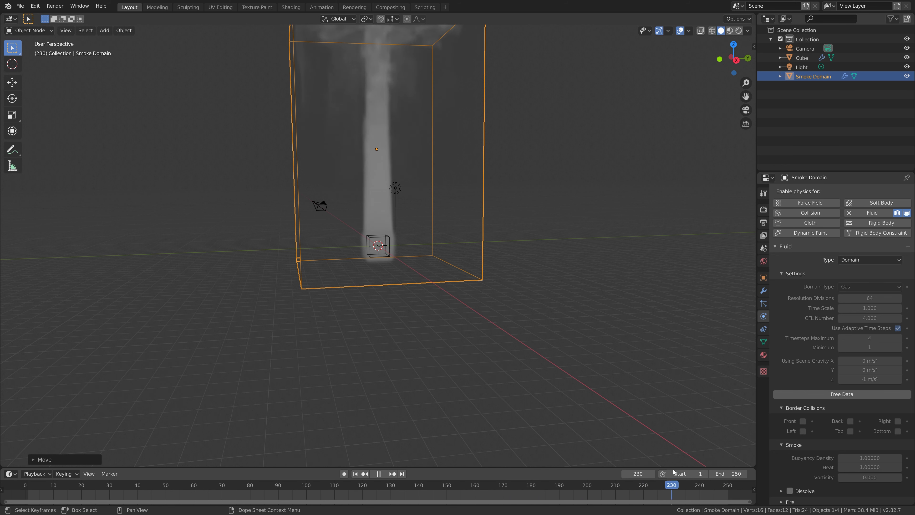
Step: Free the test bake's data, return to frame 1 and set the domain's resolution divisions to 350
left_click(820, 395)
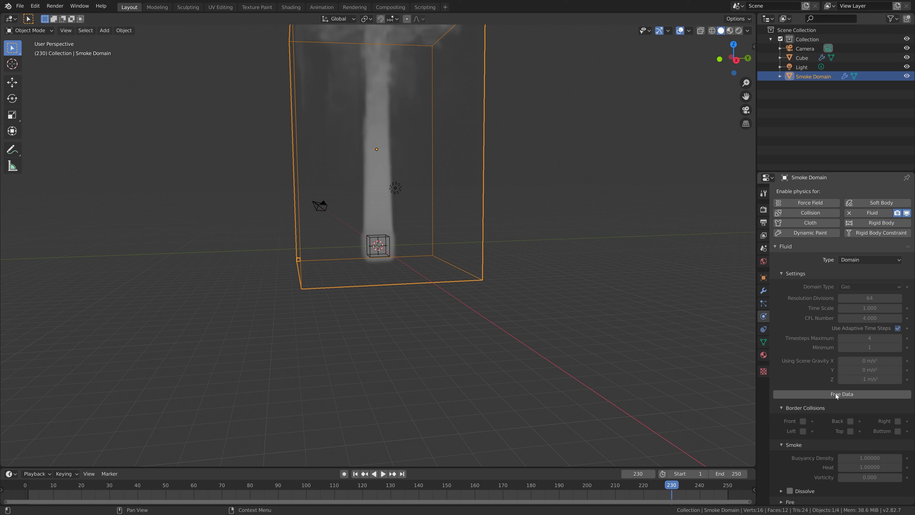
left_click(355, 474)
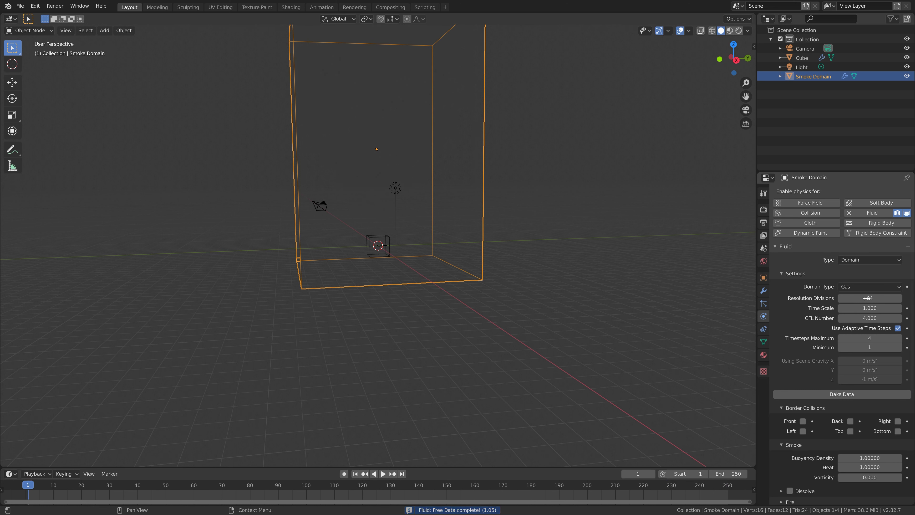
double_click(845, 298)
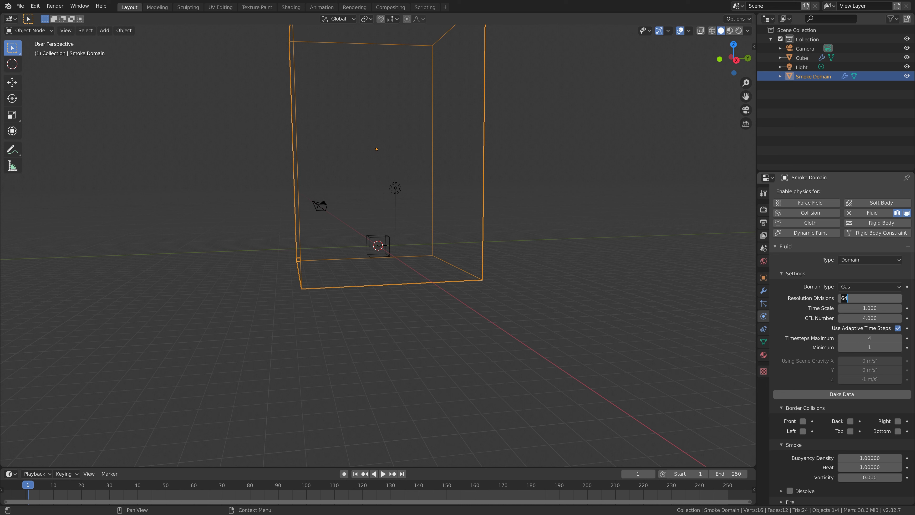
type("100")
key("Return")
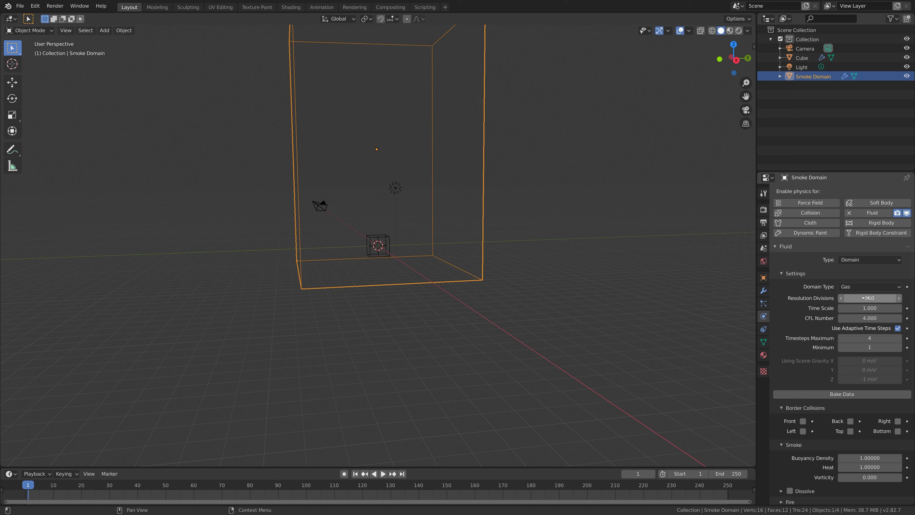
double_click(854, 298)
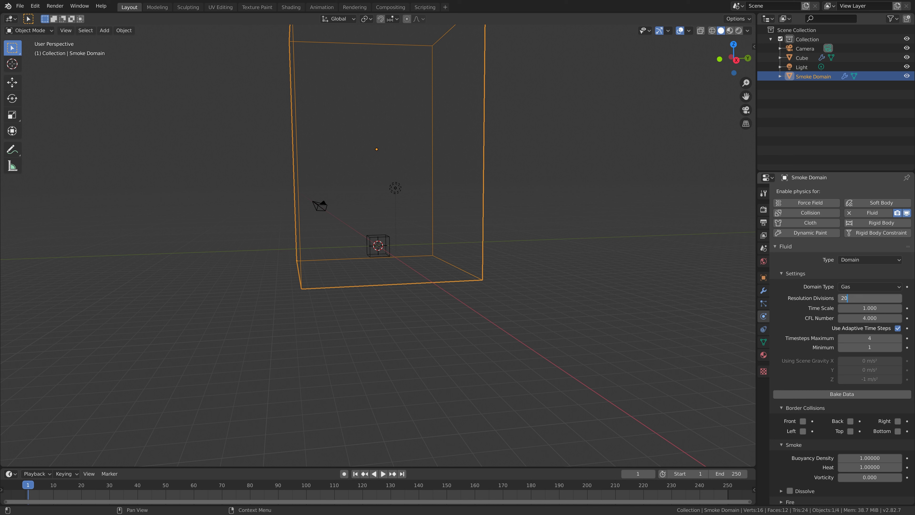
key("BackSpace")
key("BackSpace")
key("BackSpace")
key("Escape")
Step: Bake the smoke data at the raised resolution and preview the simulation along the timeline up to frame 243
left_click(815, 392)
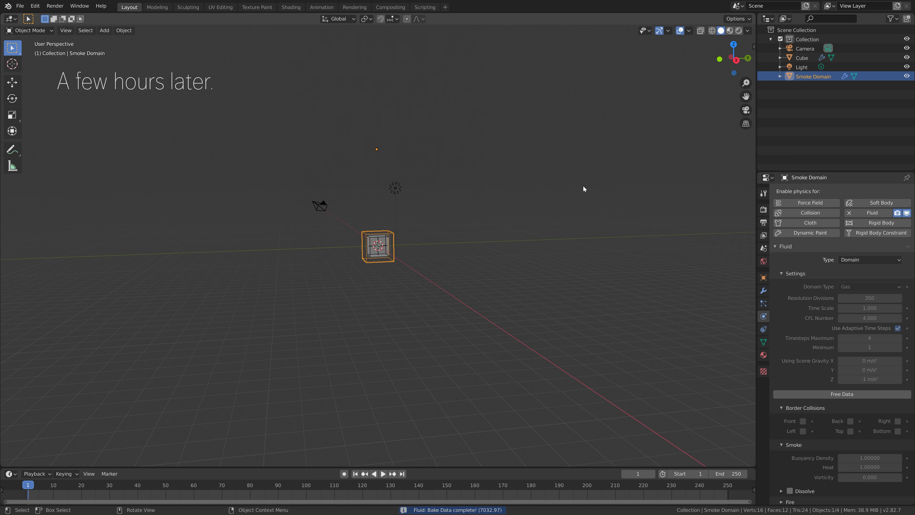
left_click(163, 487)
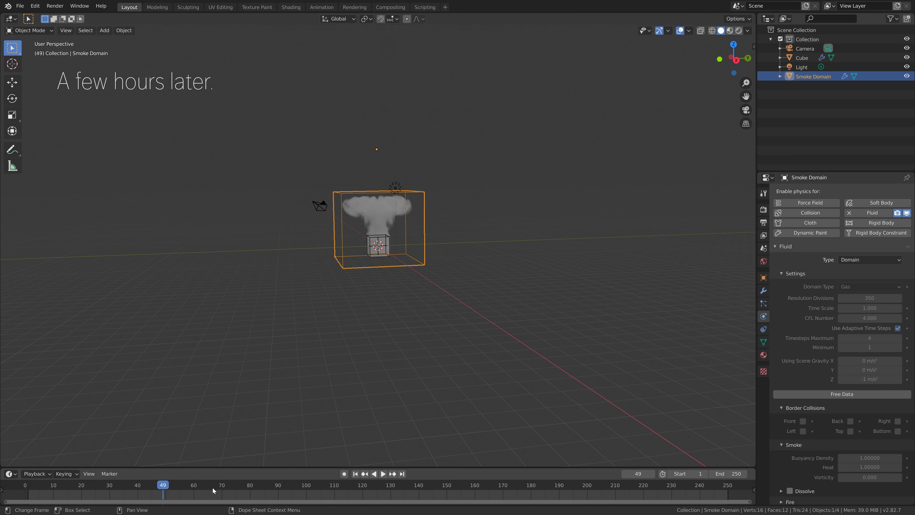
left_click(235, 482)
left_click(309, 485)
key("space")
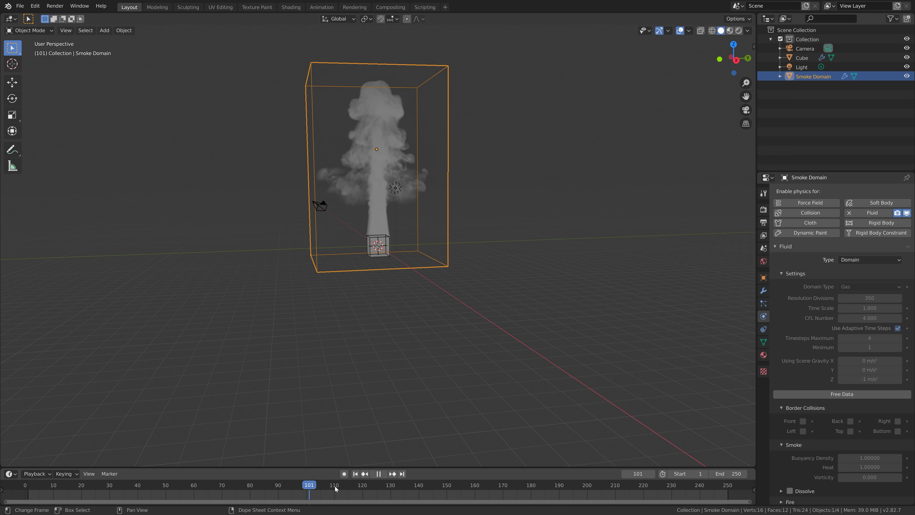
left_click(376, 485)
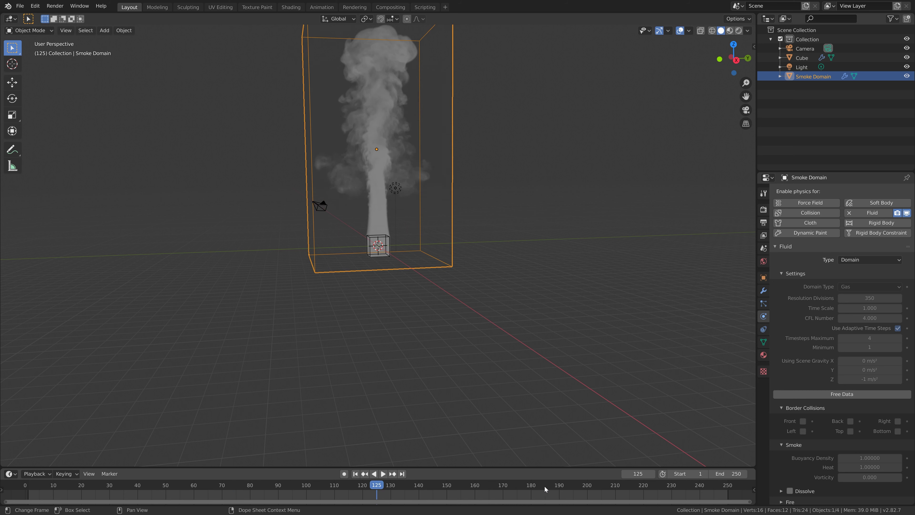
left_click(605, 484)
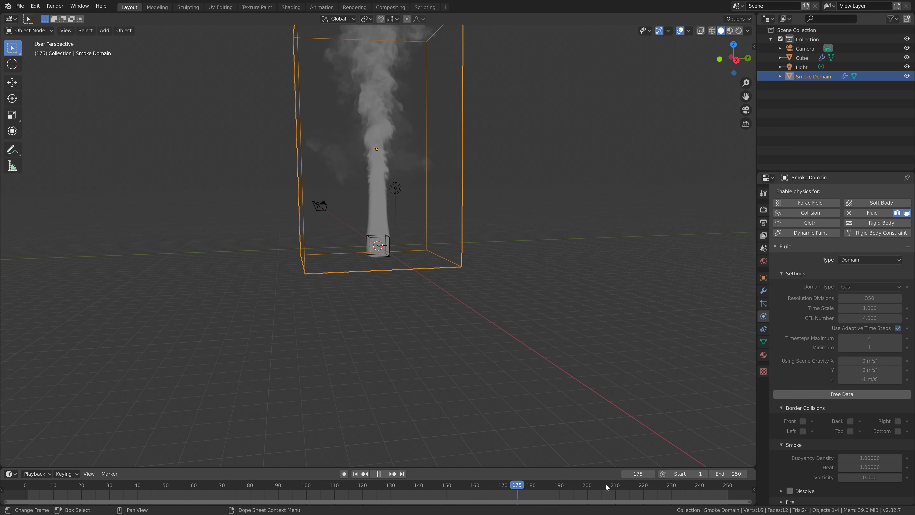
left_click(707, 484)
middle_click_drag(504, 324, 541, 317)
Step: Save the scene as a new file under the incremented version of the name tut.blend
left_click(20, 6)
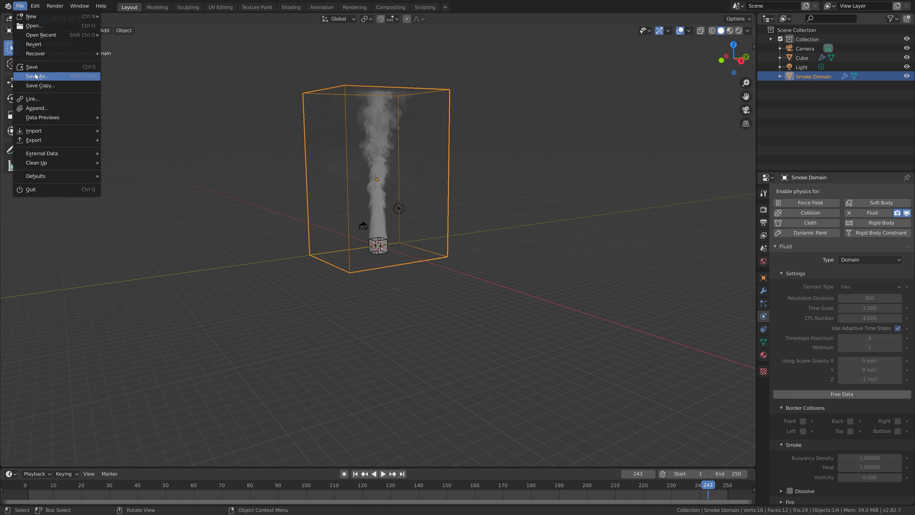
left_click(43, 76)
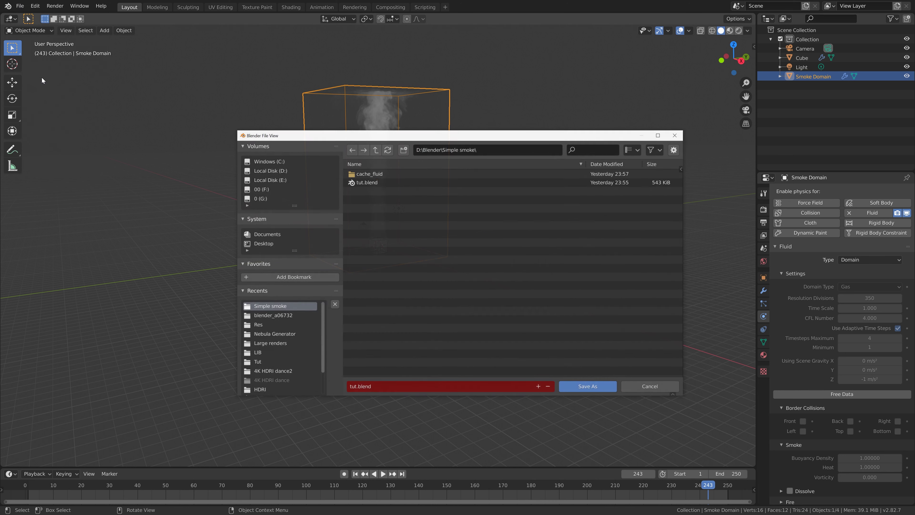
left_click(538, 386)
left_click(571, 387)
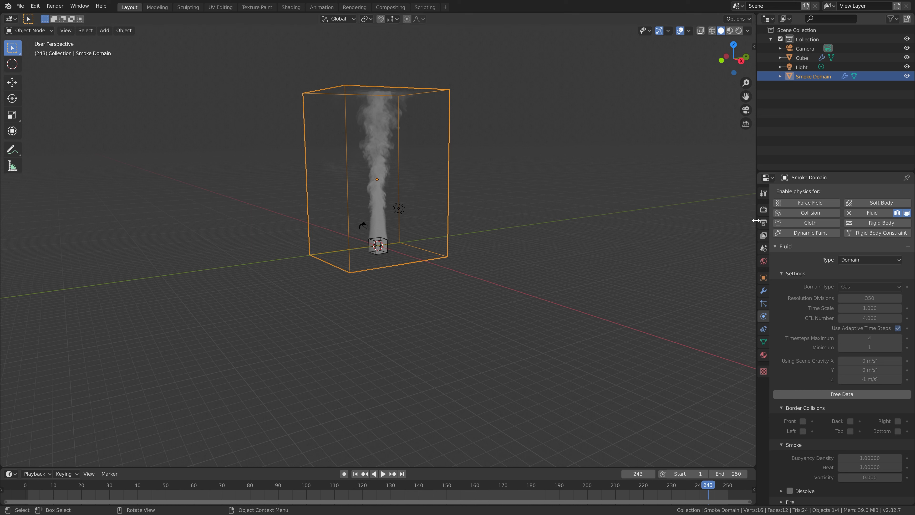
Step: Switch the render engine to Cycles and set both render and viewport samples to 50
left_click(764, 209)
left_click(866, 192)
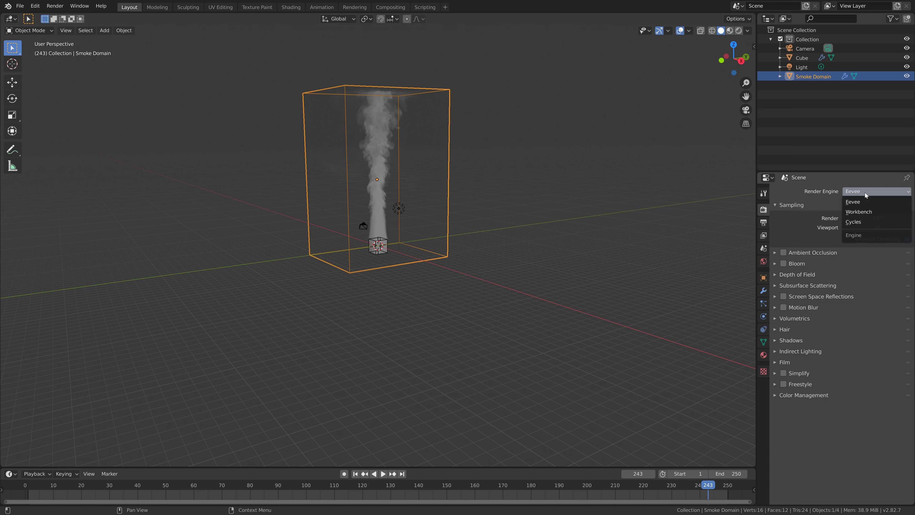
left_click(863, 221)
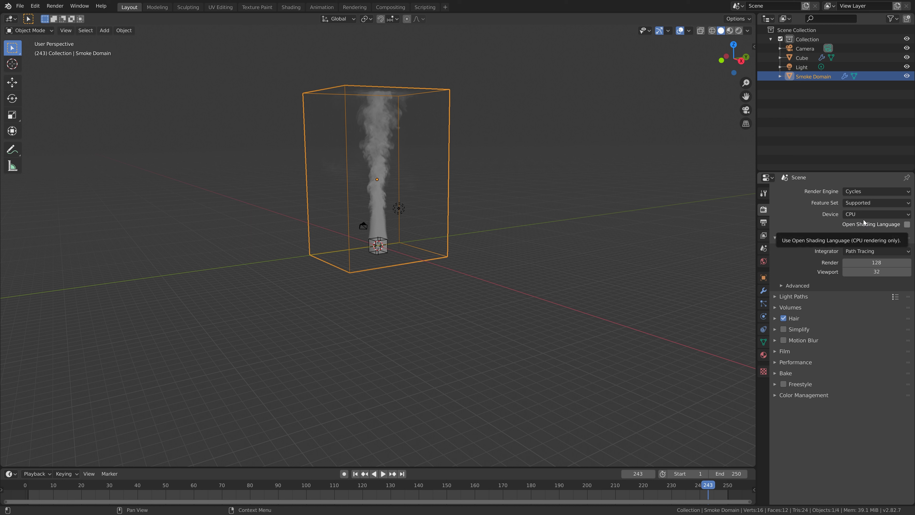
left_click_drag(876, 262, 876, 271)
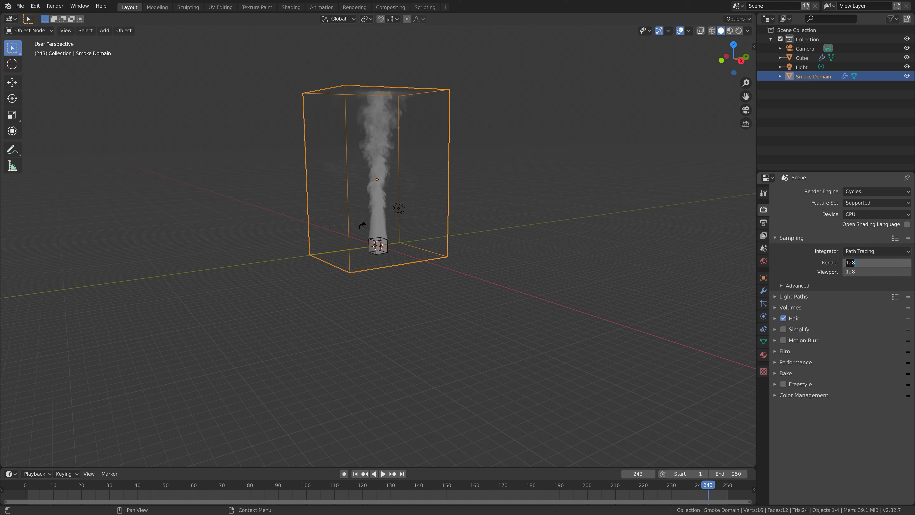
type("50")
key("Return")
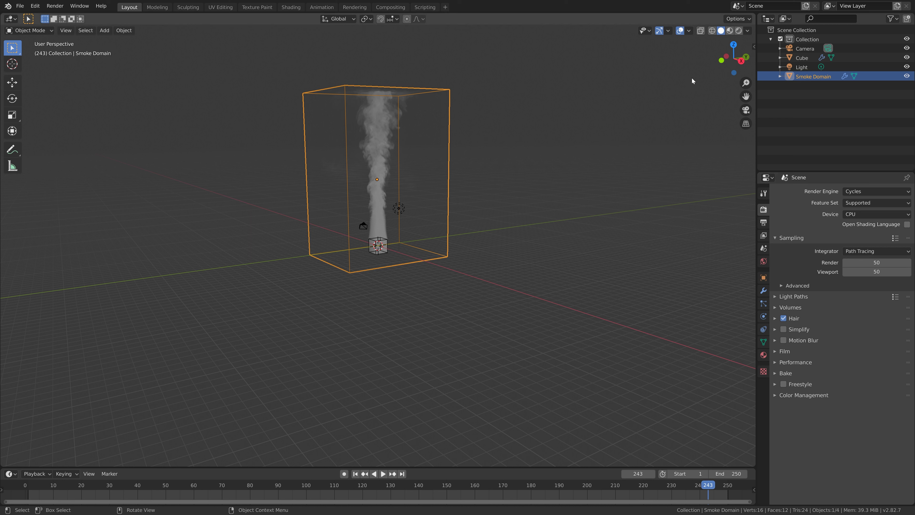
Step: Change the scene's point light to a Sun light with a strength of 15
left_click(398, 208)
left_click(764, 317)
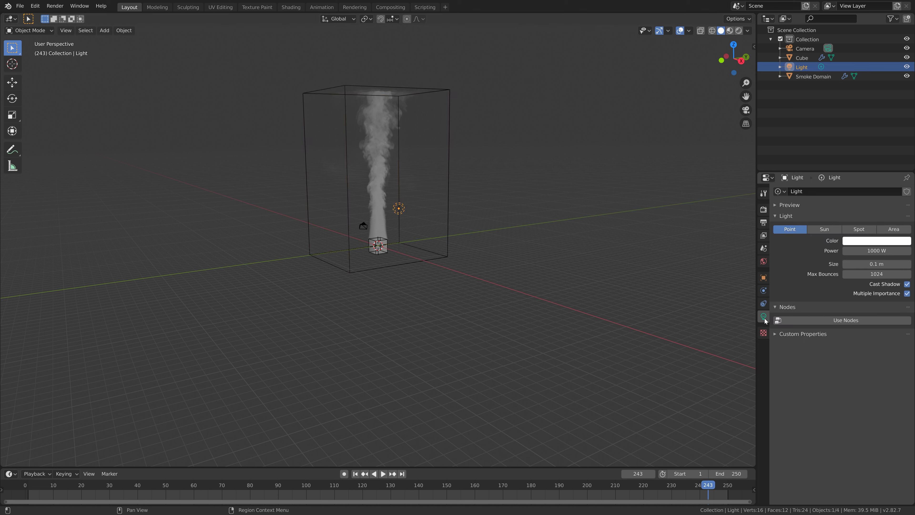
left_click(823, 230)
left_click(865, 250)
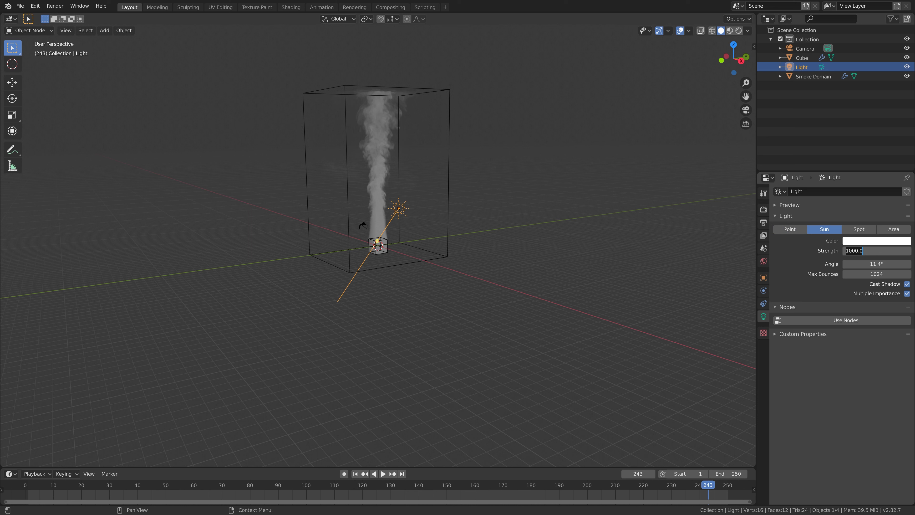
type("15")
key("Return")
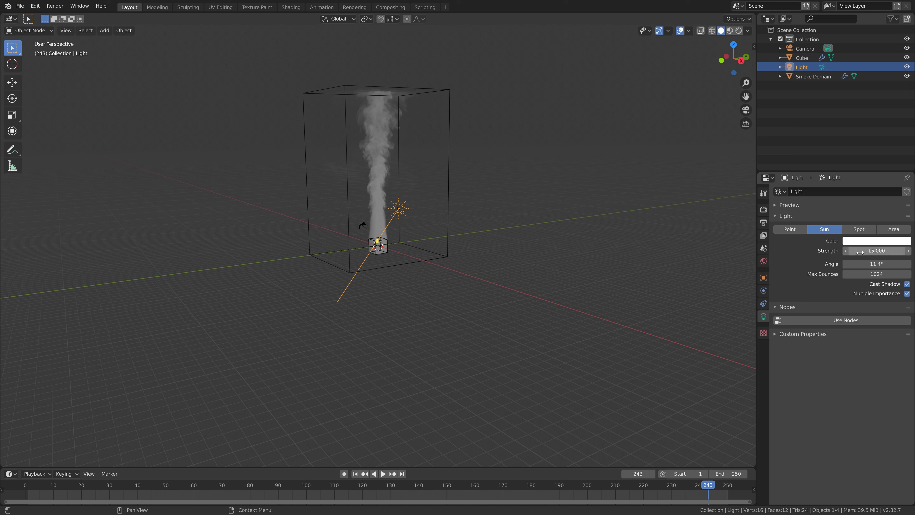
Step: Set the sun light's strength to 3 and show the smoke in rendered viewport shading
left_click(865, 251)
type("3")
key("Return")
middle_click_drag(397, 249, 424, 252)
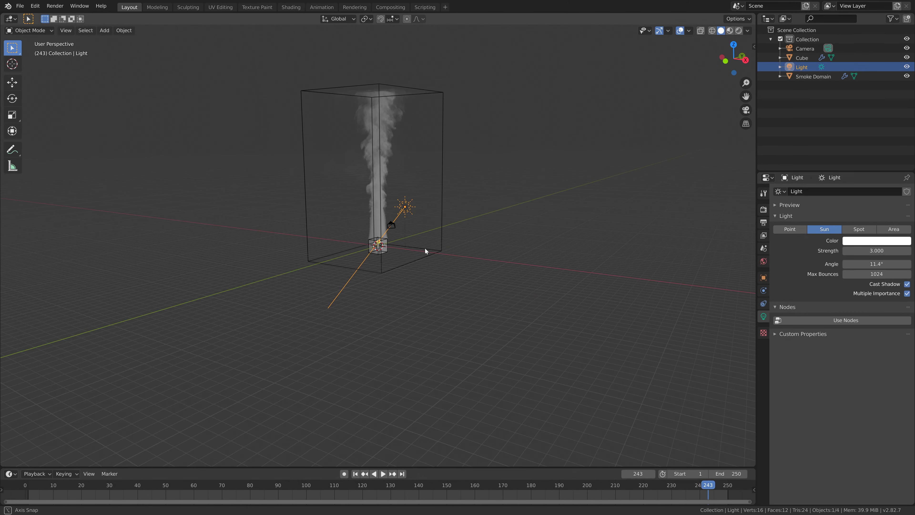
scroll(427, 249, "up", 5)
left_click(738, 30)
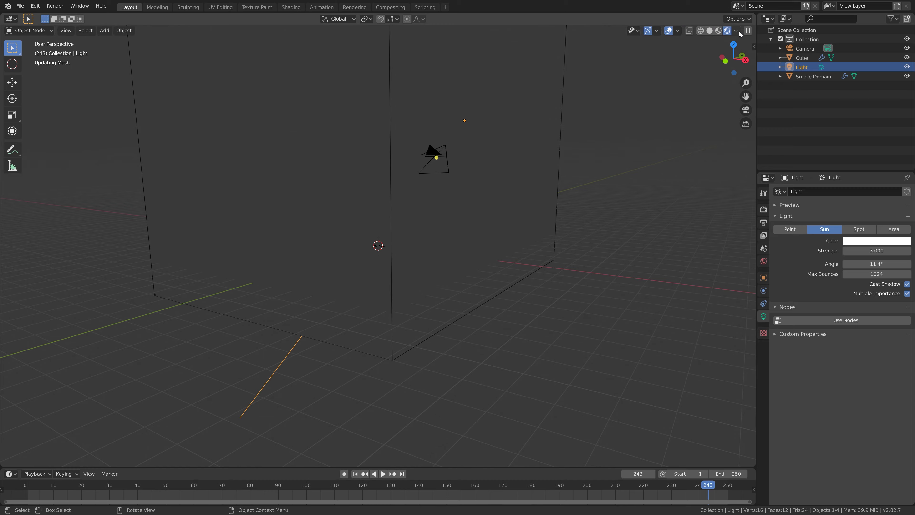
scroll(461, 253, "down", 5)
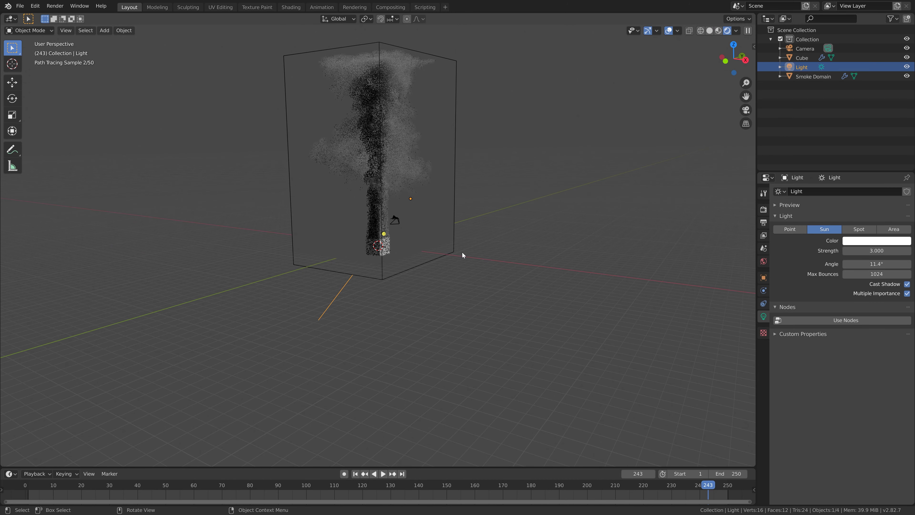
middle_click_drag(479, 232, 490, 285)
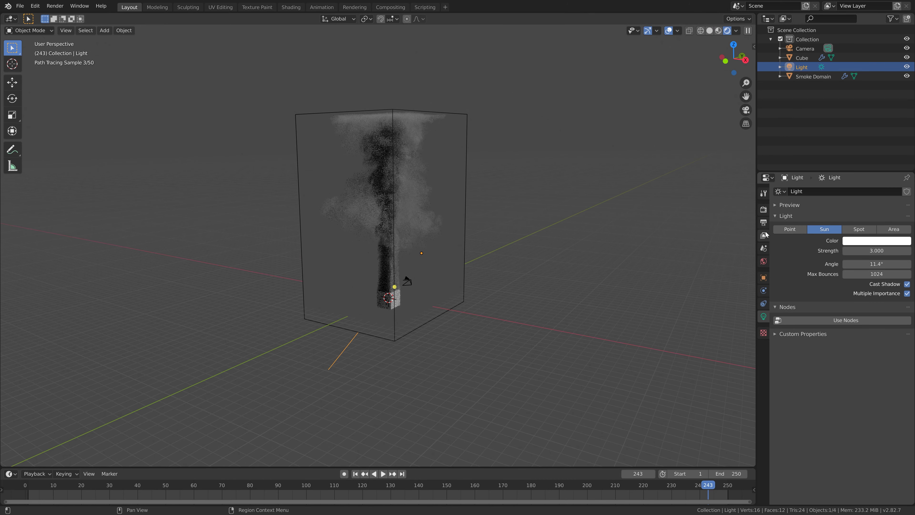
Step: Darken the world background color to near black and inspect the smoke from another side
left_click(764, 262)
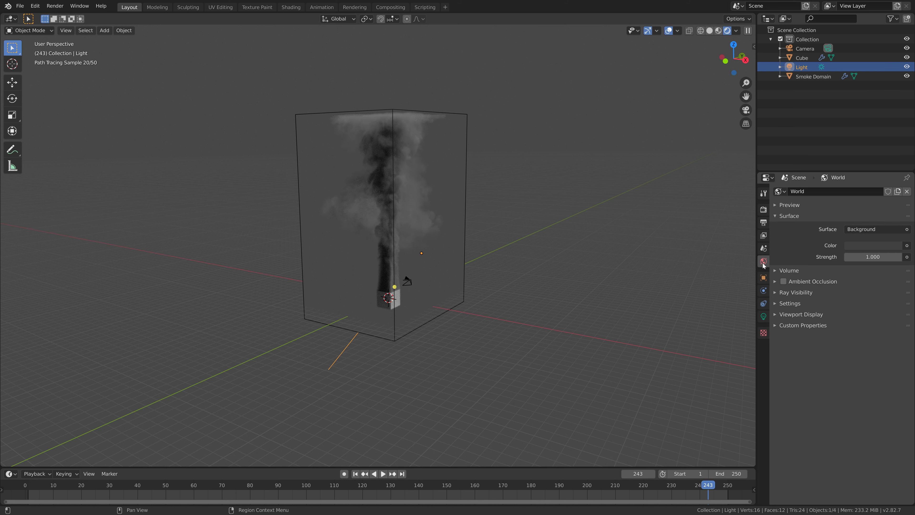
left_click(874, 245)
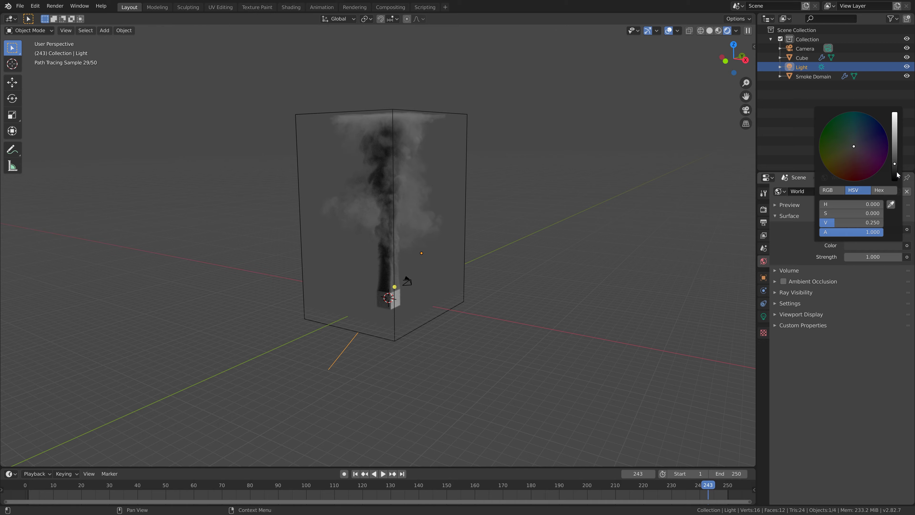
left_click_drag(895, 169, 892, 180)
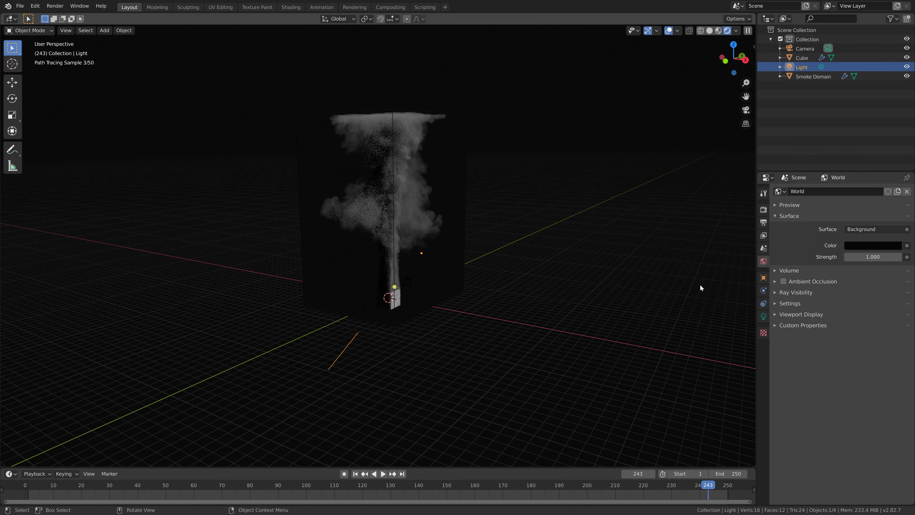
middle_click_drag(663, 285, 505, 284)
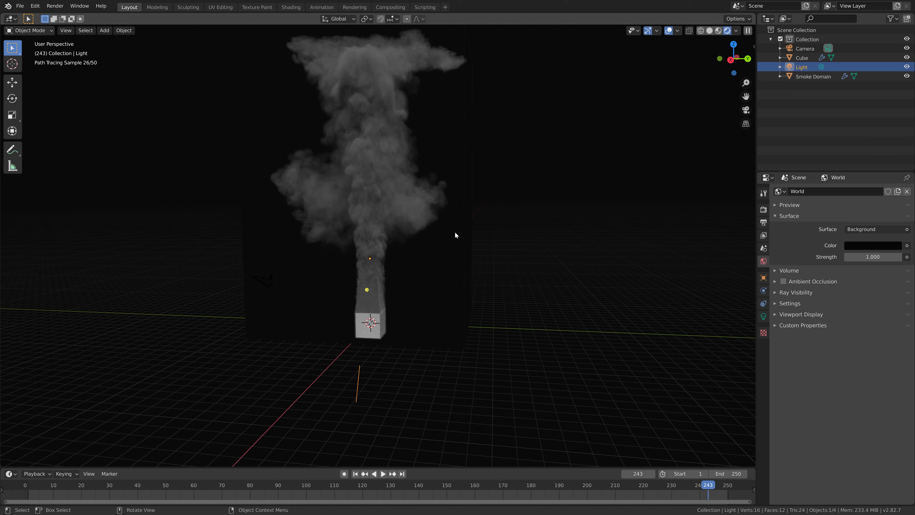
Step: Split the 3D viewport and open the Smoke Domain's material in a Shader Editor beside it
left_click(814, 77)
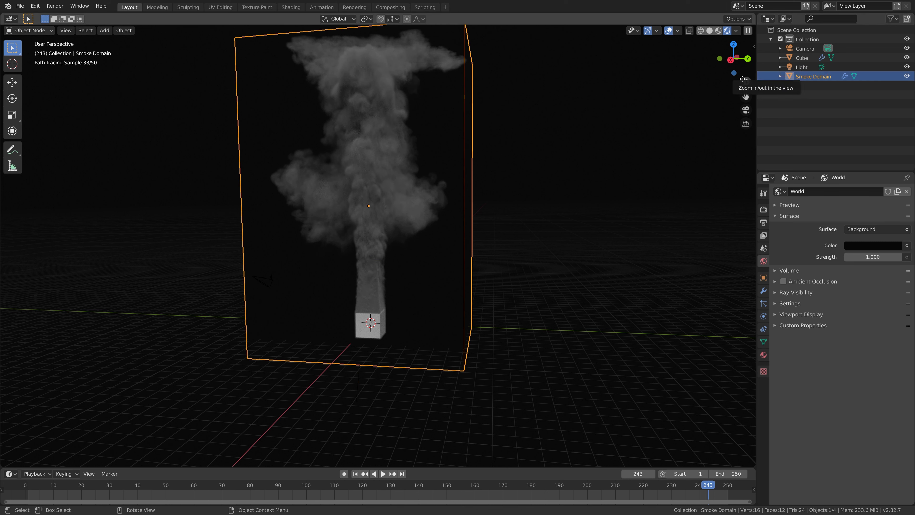
left_click_drag(754, 26, 393, 29)
left_click(403, 19)
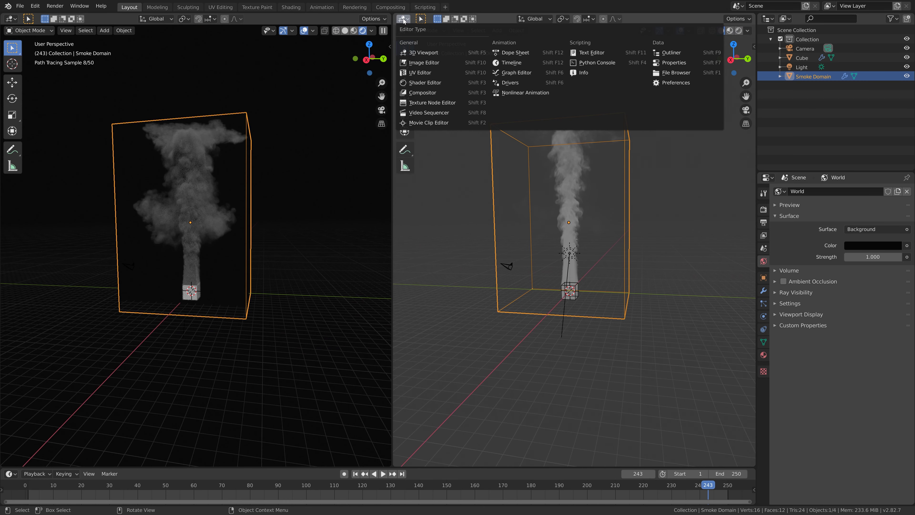
left_click(471, 82)
scroll(598, 288, "up", 6)
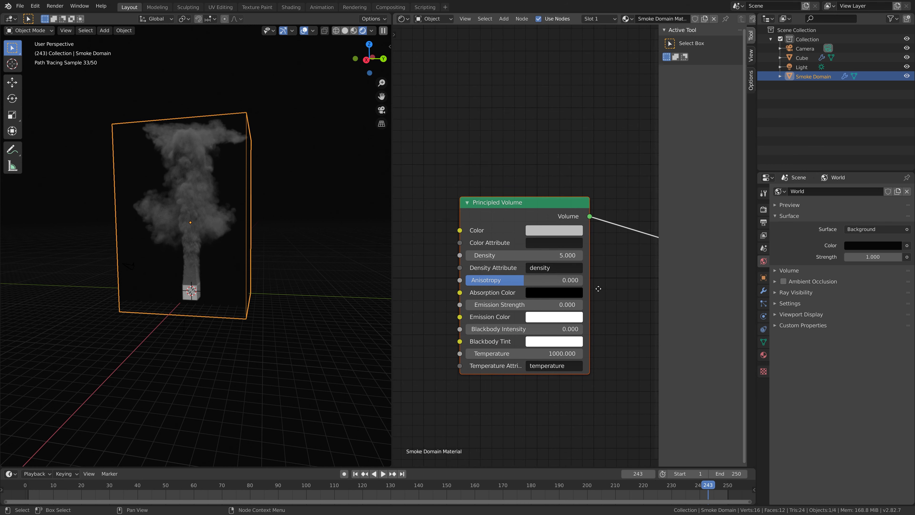
Step: Raise the Principled Volume density to 56.1 and preview the smoke at frames 39, 60 and 141
middle_click_drag(598, 288, 554, 269)
left_click_drag(505, 235, 538, 235)
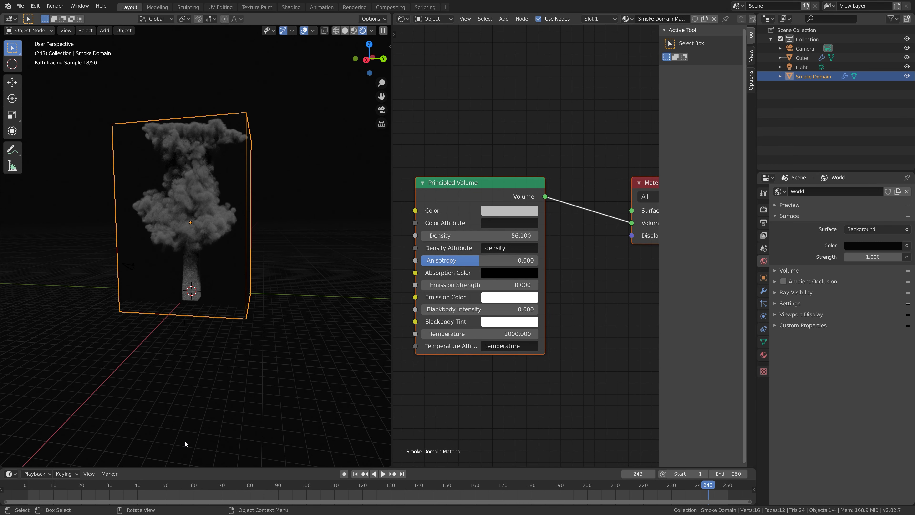
left_click_drag(105, 483, 134, 485)
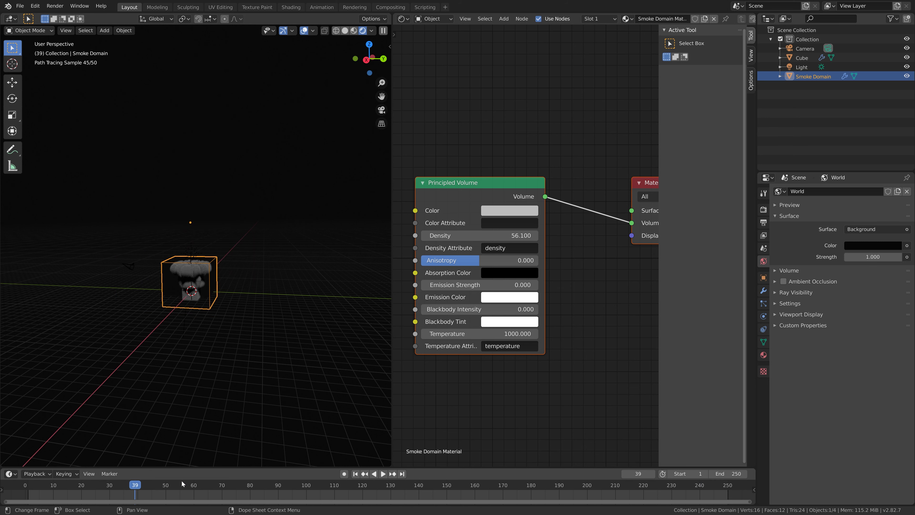
left_click_drag(199, 484, 310, 487)
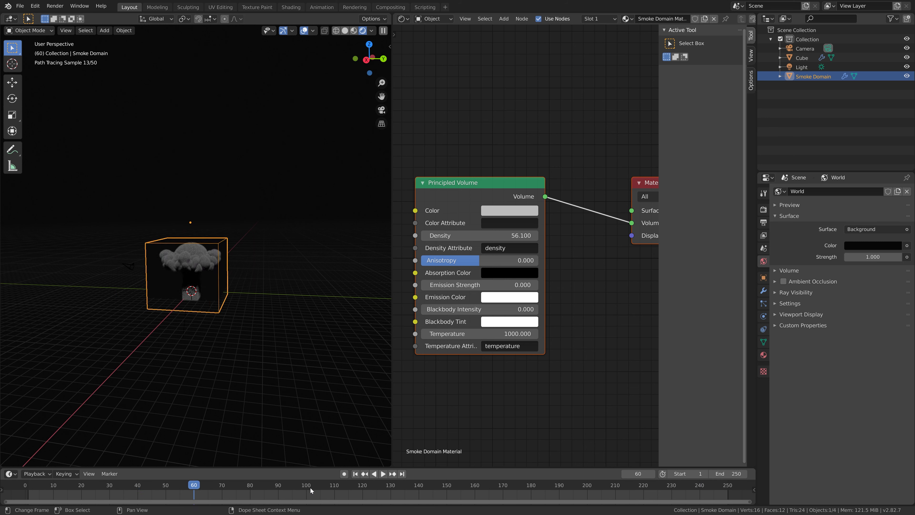
left_click(422, 488)
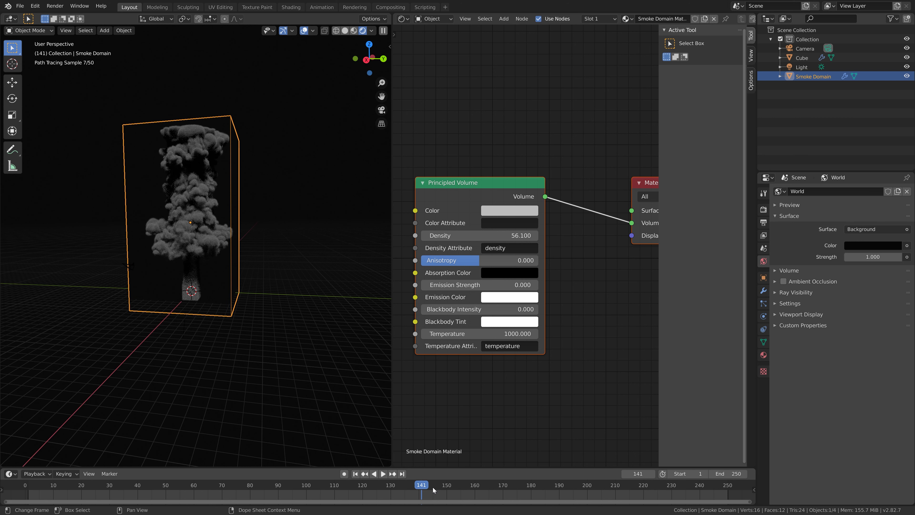
Step: Set the Principled Volume color to a pale bluish white with hue 0.574, saturation 0.05 and value 1
left_click(482, 210)
mouse_move(578, 61)
left_mouse_down()
mouse_move(579, 47)
mouse_move(548, 63)
mouse_move(529, 87)
left_mouse_up()
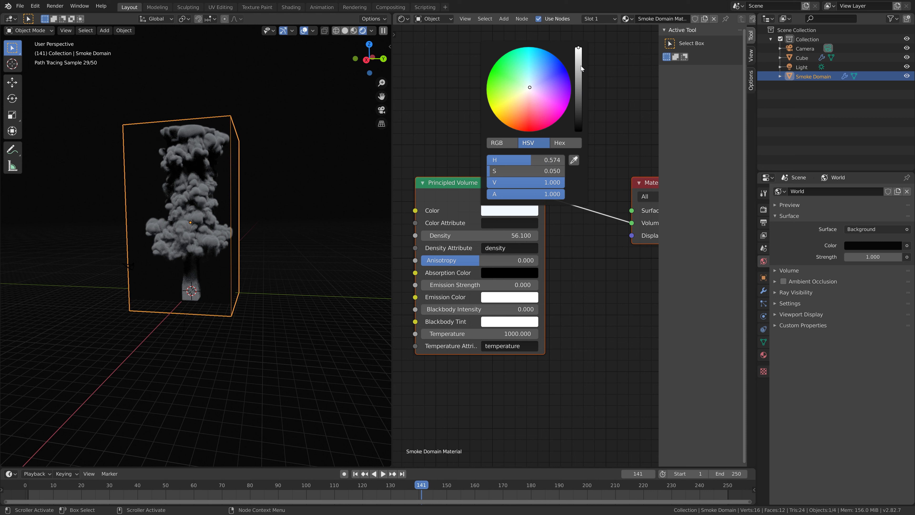
left_click_drag(579, 71, 579, 47)
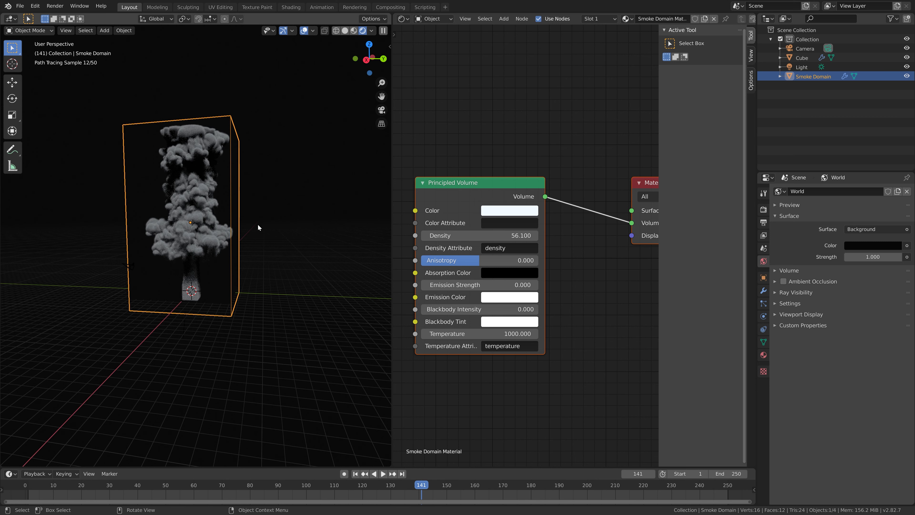
scroll(249, 253, "up", 2)
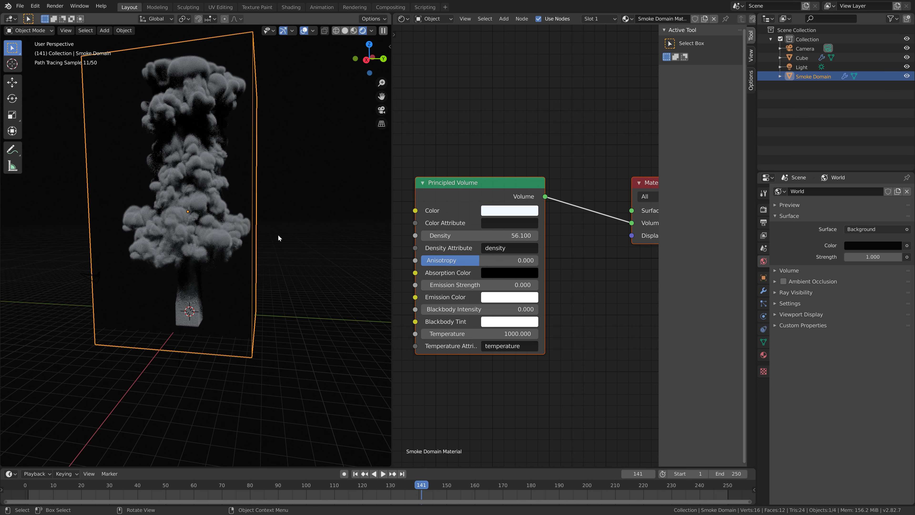
Step: Switch to solid shading in the camera view, enlarge the 3D viewport, select the camera and enable Lock Camera to View
left_click(345, 31)
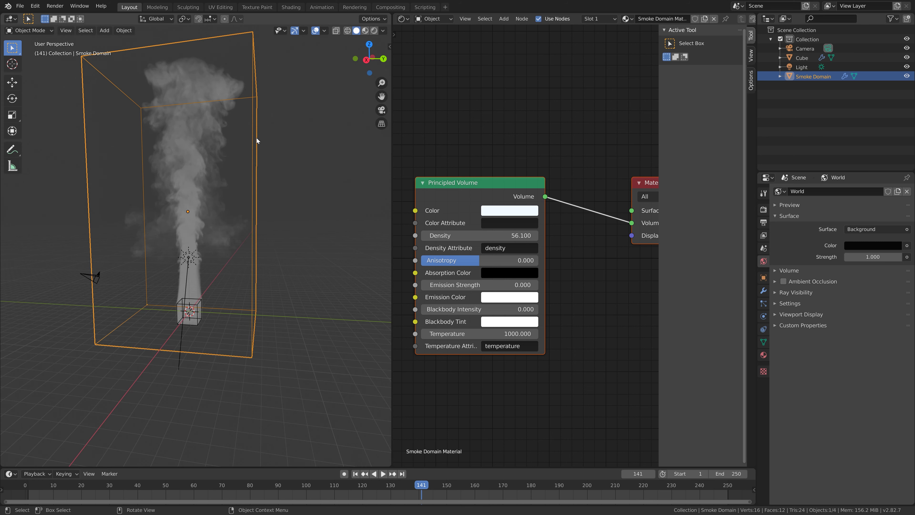
key("KP_0")
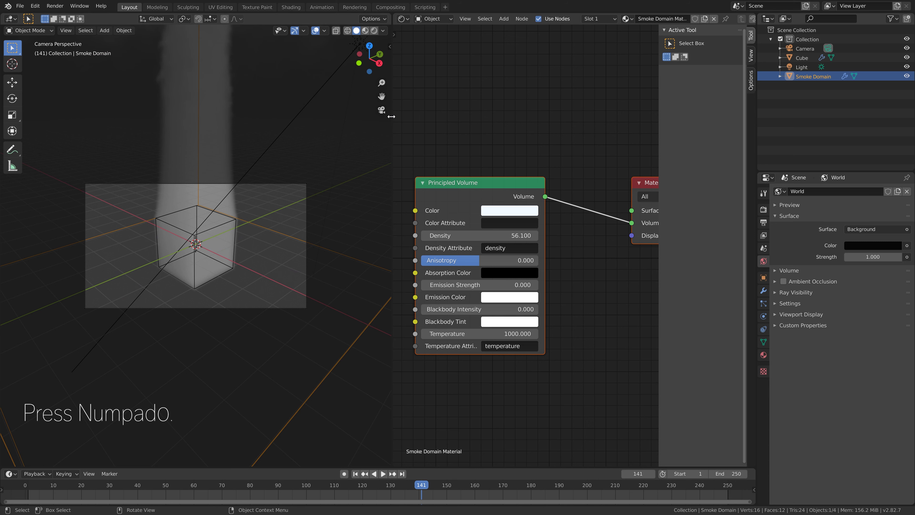
left_click_drag(392, 116, 618, 143)
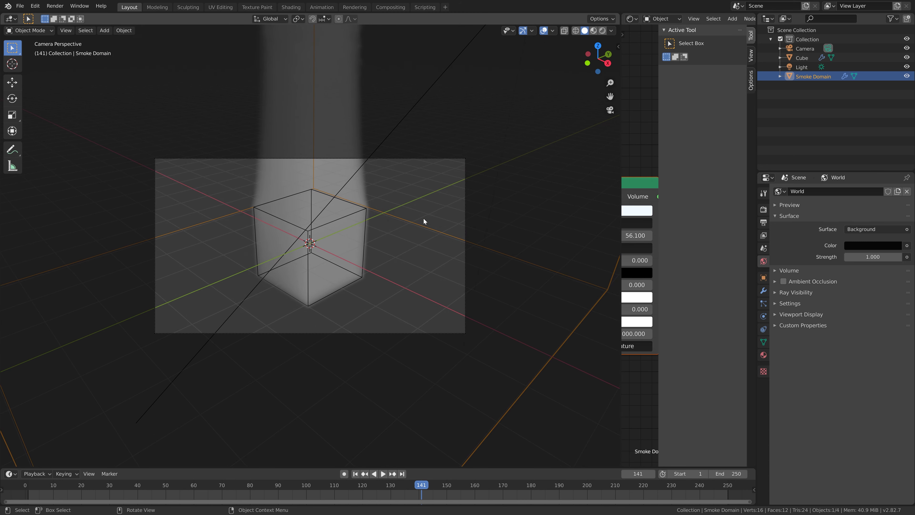
left_click(466, 243)
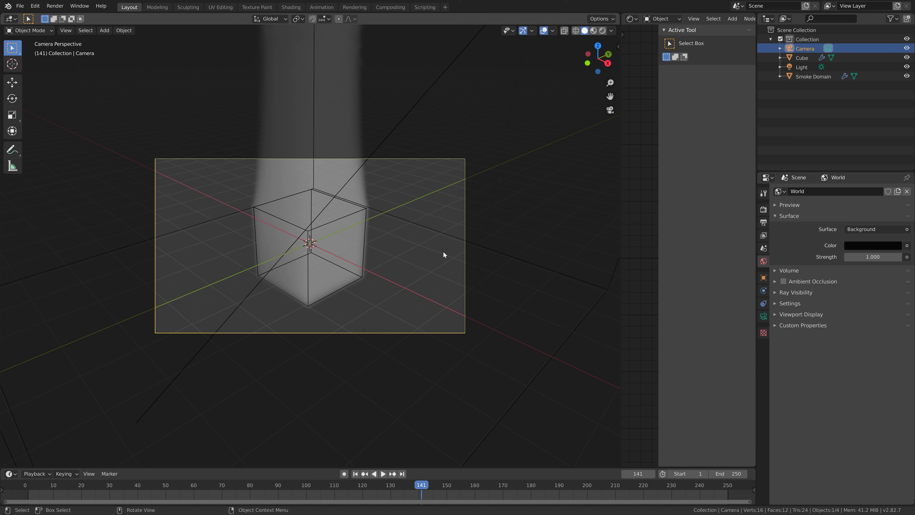
key("n")
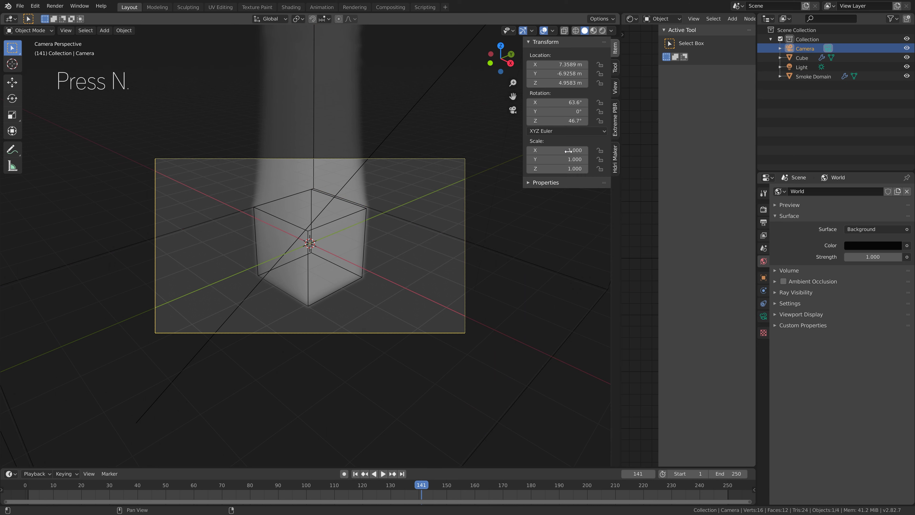
left_click(616, 89)
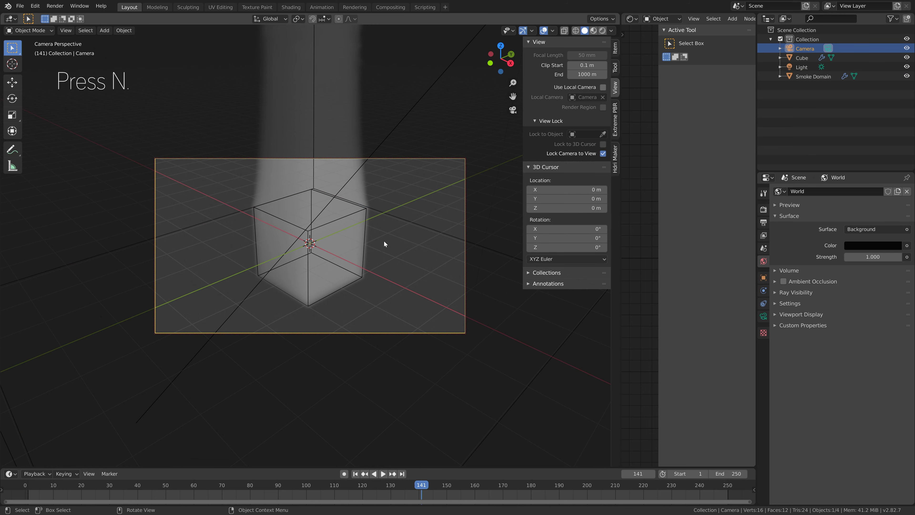
Step: Pull the camera back and lower its angle so the cube and most of the smoke column fit the frame
scroll(381, 247, "down", 6)
scroll(381, 253, "down", 5)
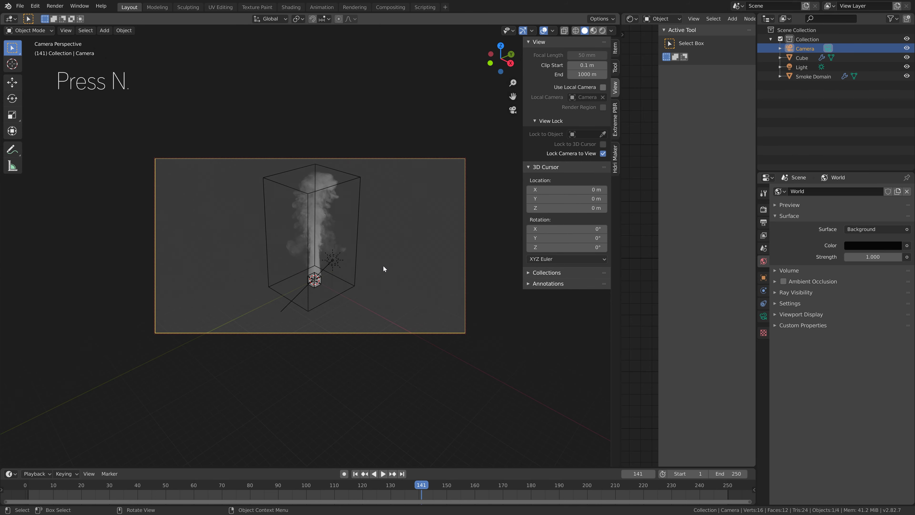
scroll(383, 275, "up", 3)
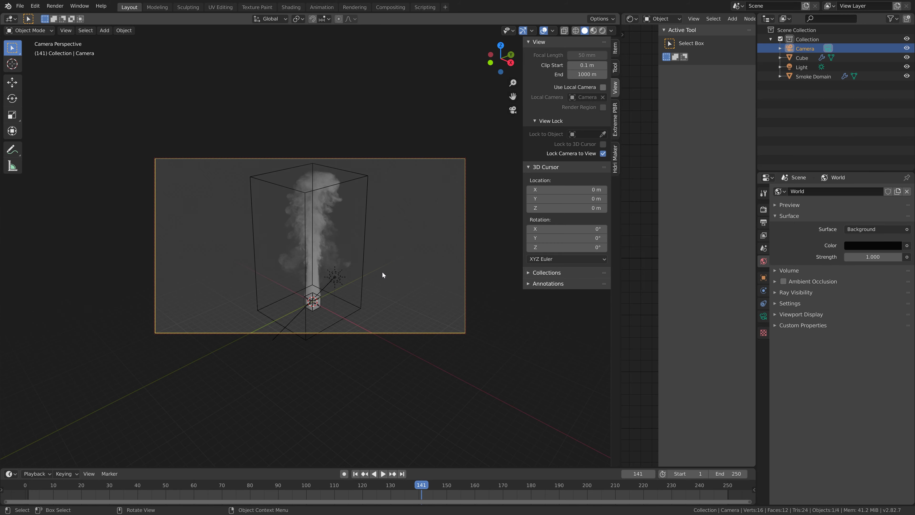
middle_click_drag(383, 272, 379, 241)
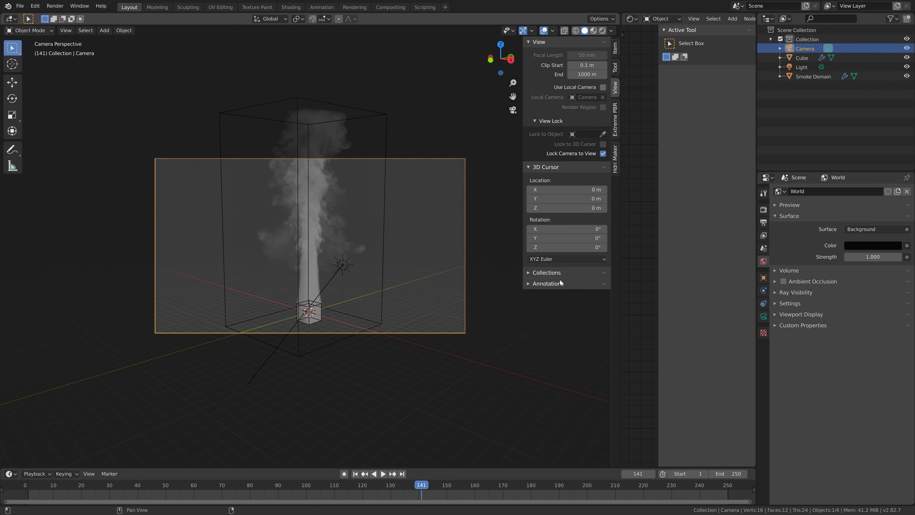
Step: Set the camera's clip end to 1000 m
left_click(763, 316)
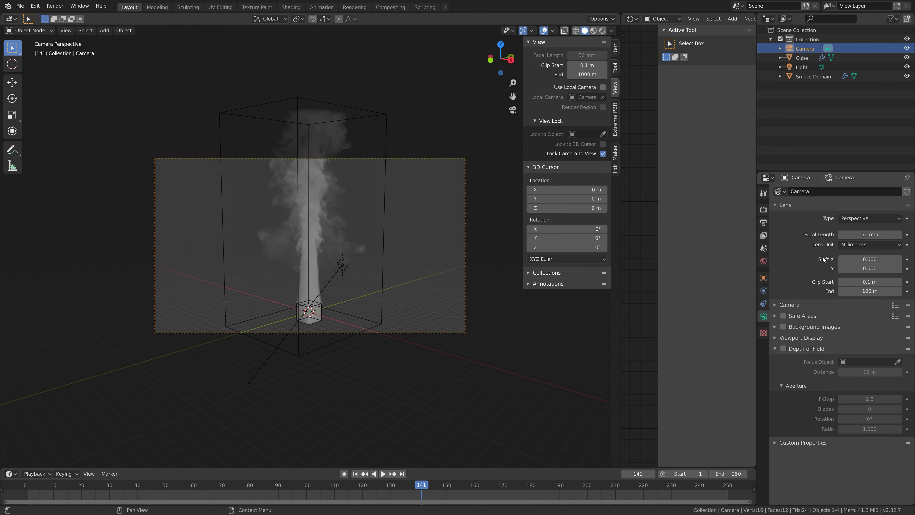
left_click(866, 292)
type("1000")
key("Return")
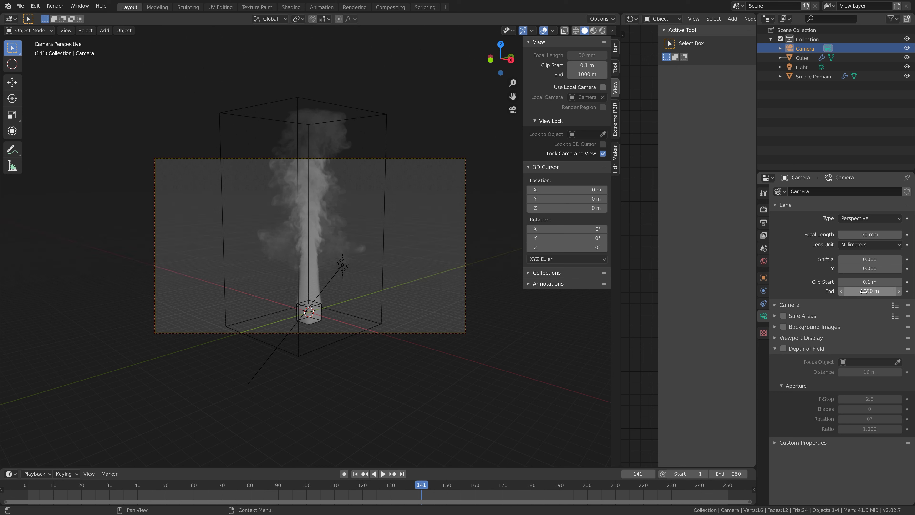
Step: Show the camera view in rendered shading, hide the viewport overlays and preview the smoke at frames 18, 5 and 103
left_click(603, 31)
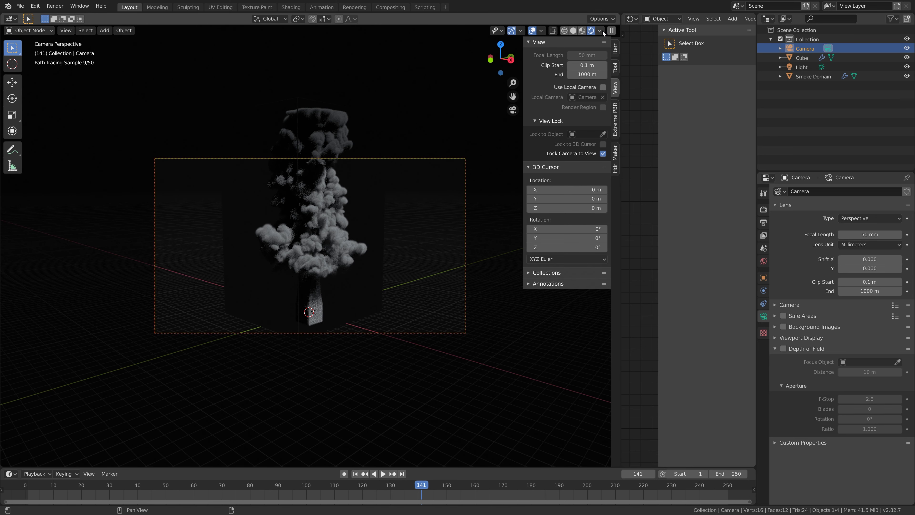
left_click(76, 485)
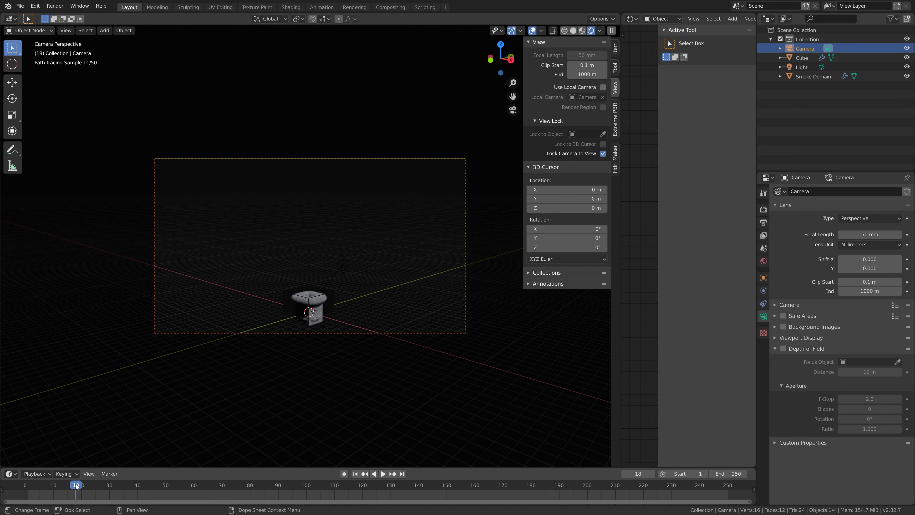
left_click(531, 31)
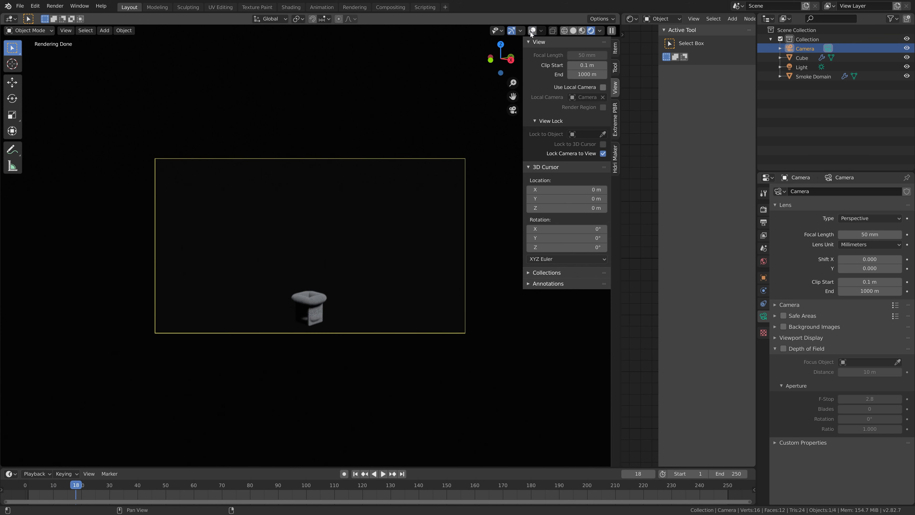
left_click(40, 484)
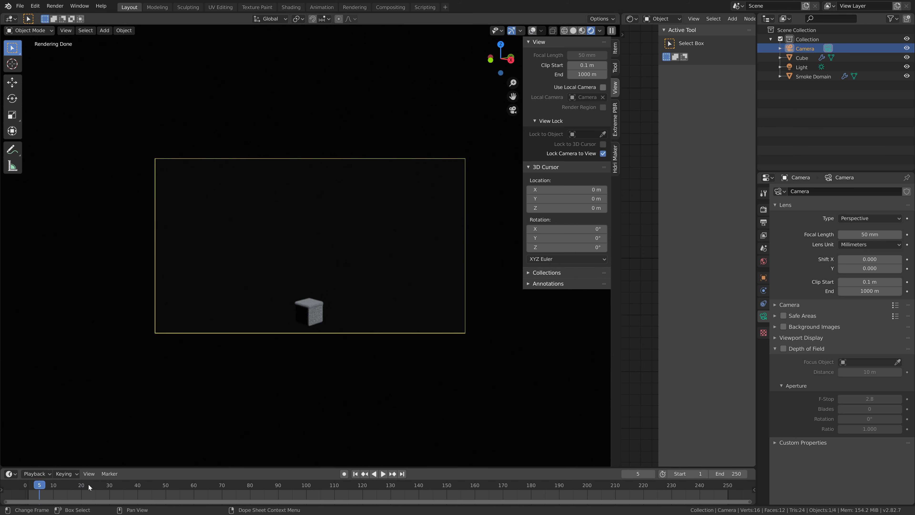
left_click_drag(88, 483, 315, 487)
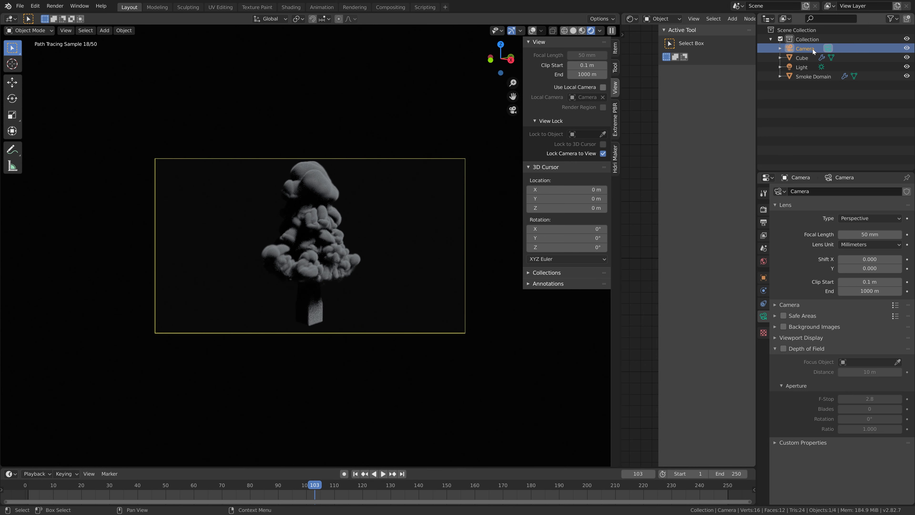
Step: Rotate the sun light freely so it lights the front of the cube and smoke column
left_click(801, 68)
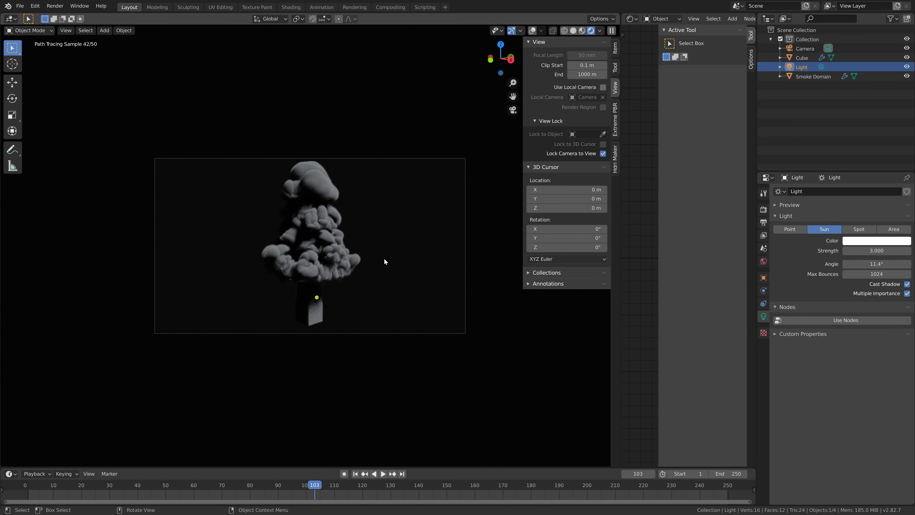
key("r")
key("r")
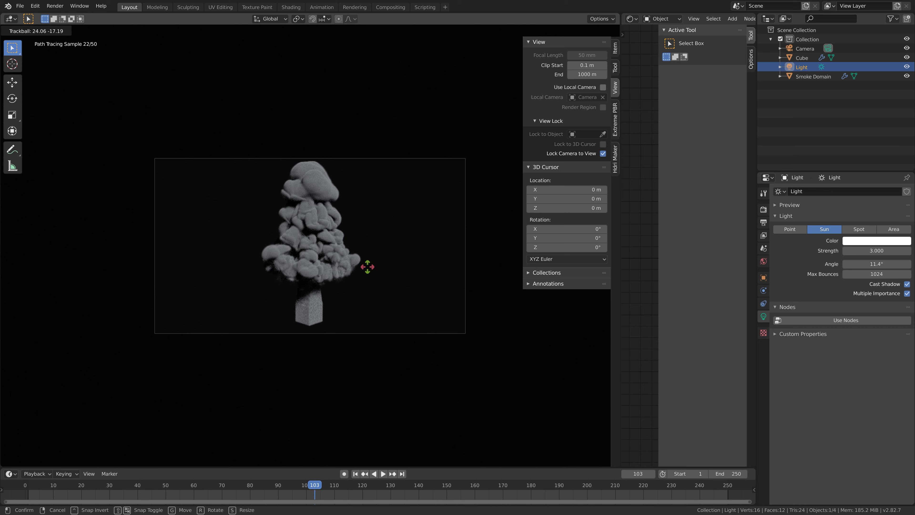
left_click(369, 294)
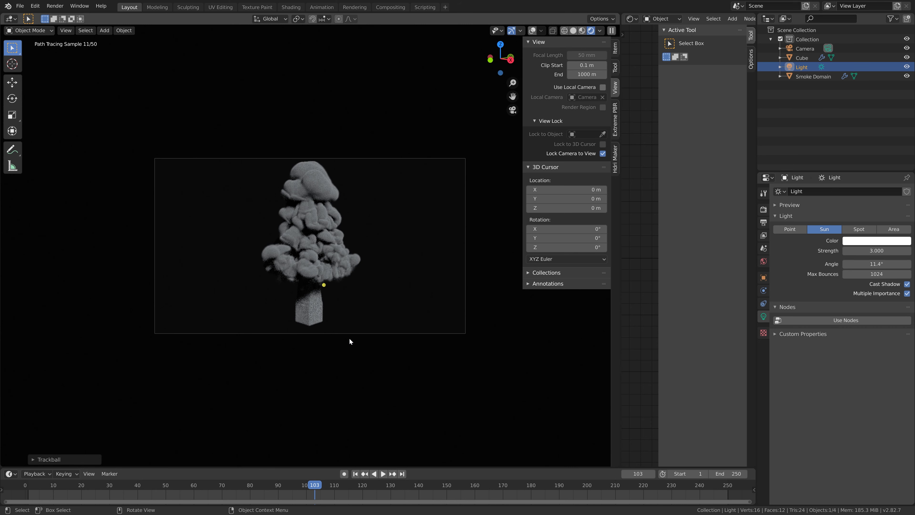
Step: Hide the cube in the viewport, show the outliner's Disable in Renders toggles and exclude the cube from renders
left_click(907, 57)
left_click(893, 19)
left_click(867, 50)
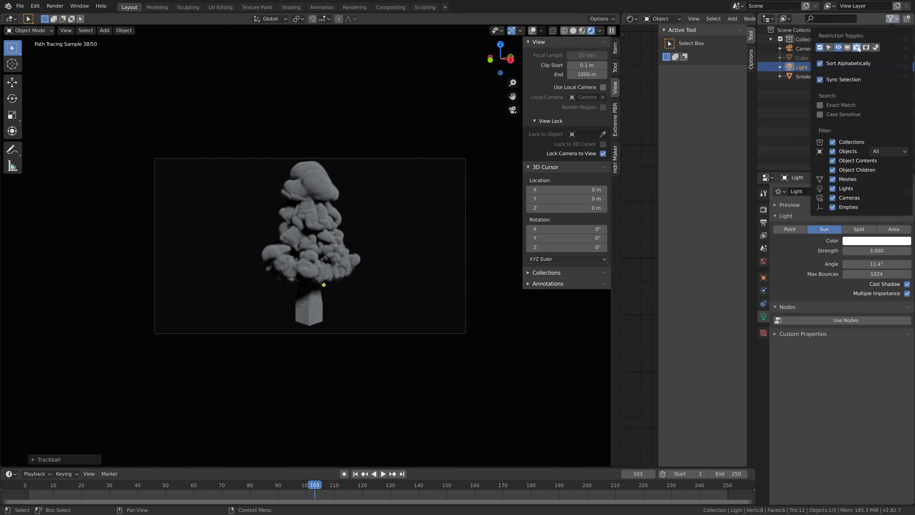
left_click(907, 58)
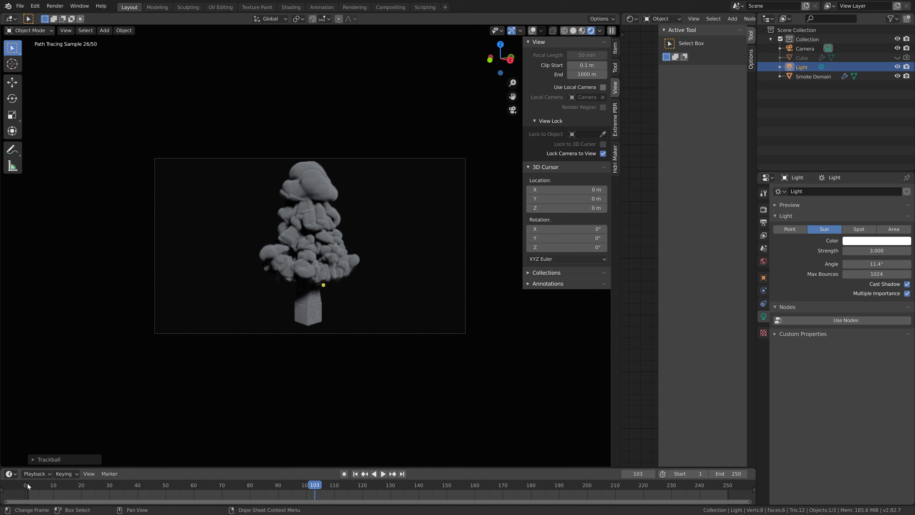
Step: Preview the smoke at frame 18 and unhide the cube in the viewport
left_click_drag(27, 483, 77, 485)
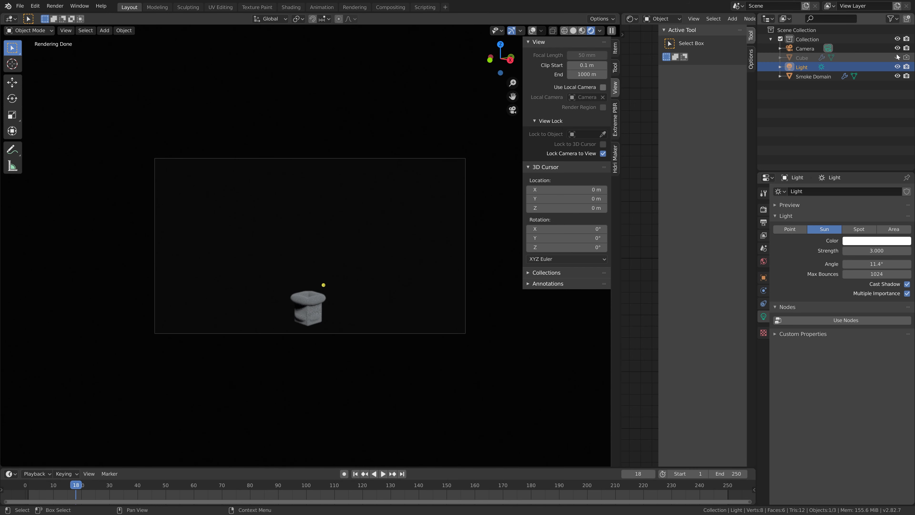
left_click(906, 57)
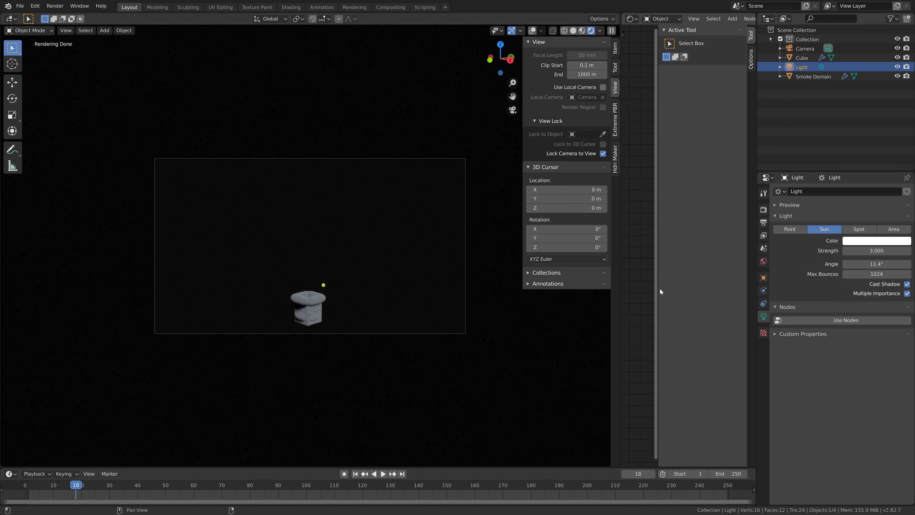
mouse_move(360, 254)
middle_mouse_down()
mouse_move(380, 253)
mouse_move(361, 252)
middle_mouse_up()
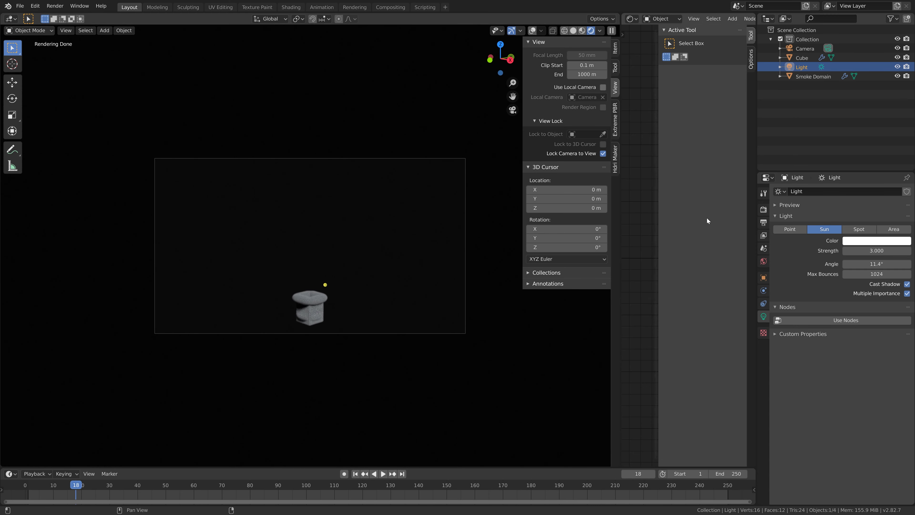
Step: Switch the viewport to solid shading and set the Cycles render device to GPU Compute
left_click(763, 210)
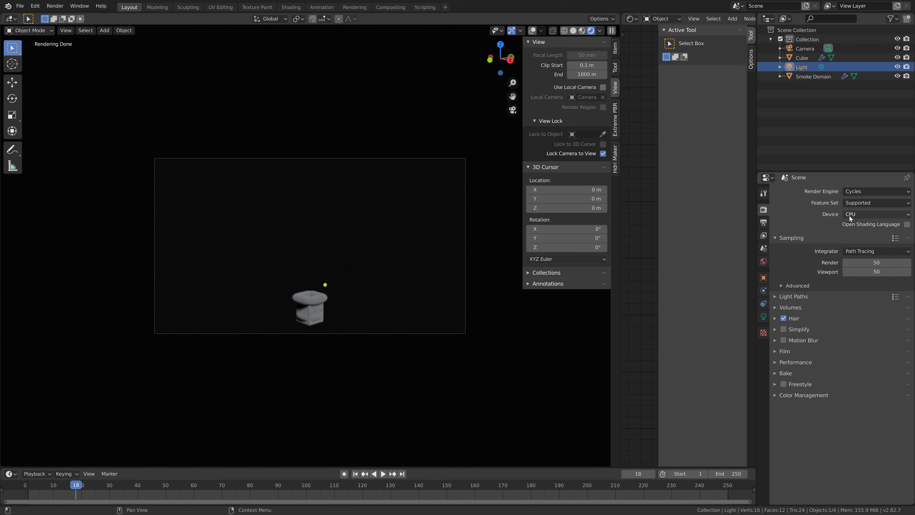
left_click(574, 31)
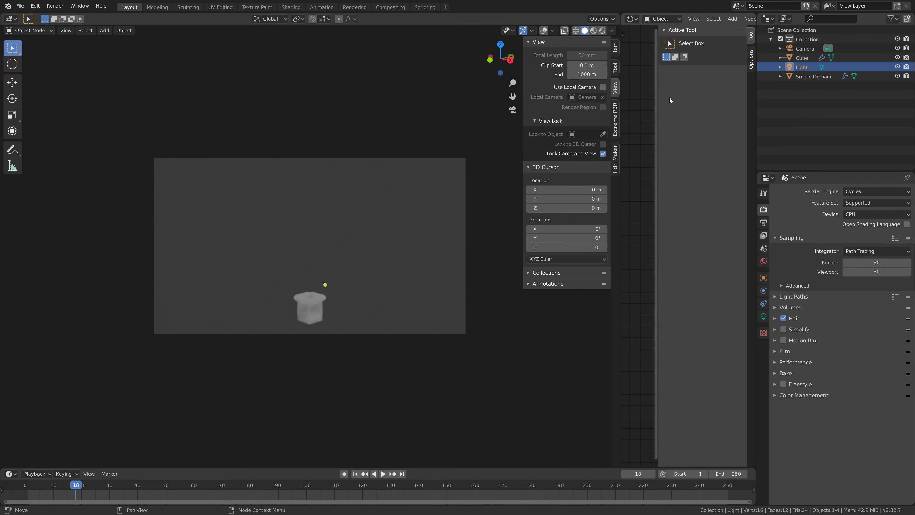
left_click(849, 213)
left_click(852, 230)
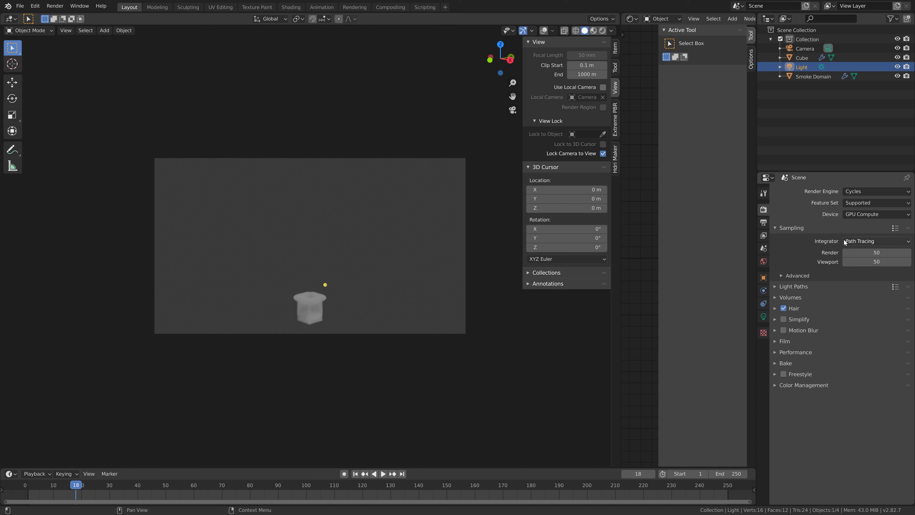
Step: Set the render tile size to 512 in both X and Y
left_click(800, 351)
left_click(877, 413)
type("512")
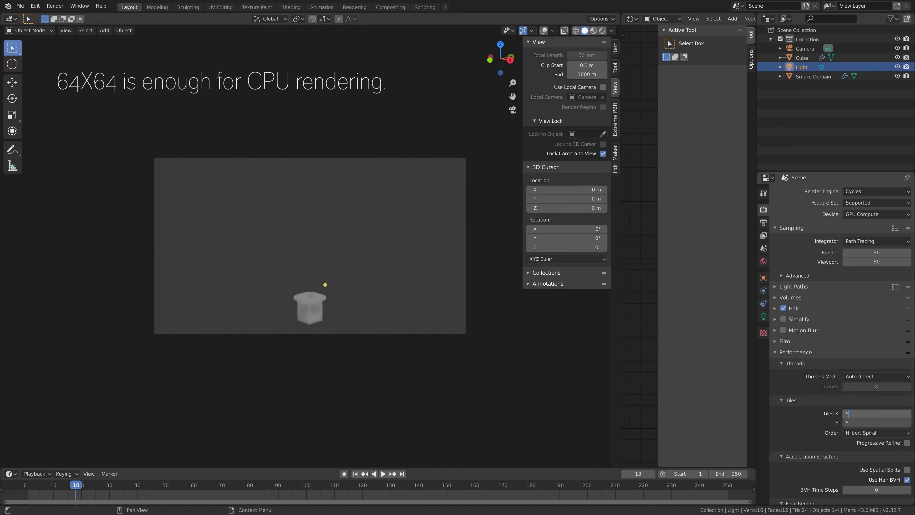
key("Return")
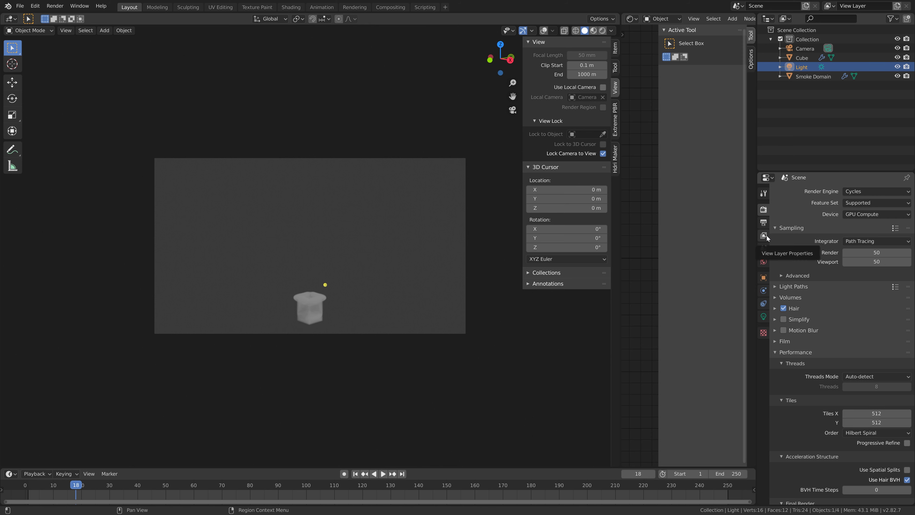
Step: Look through the view layer settings down to the Denoising option
left_click(766, 249)
left_click(764, 236)
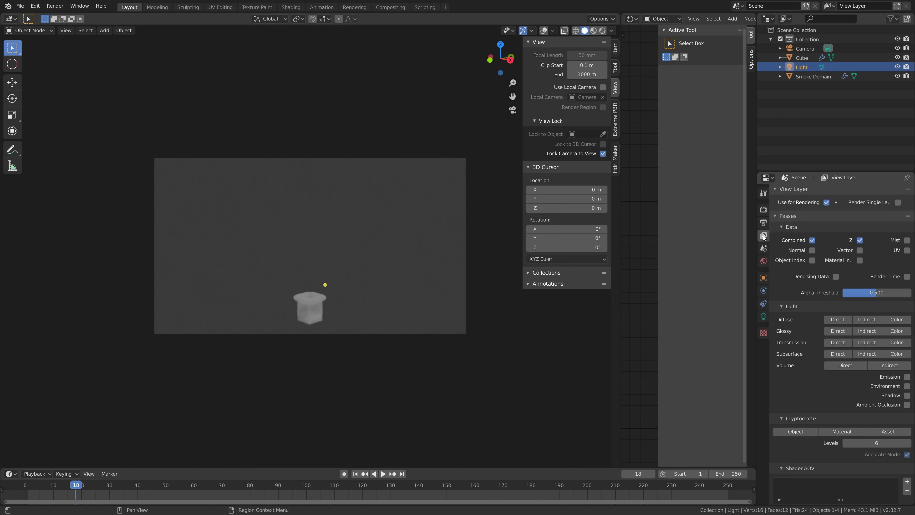
scroll(806, 408, "down", 3)
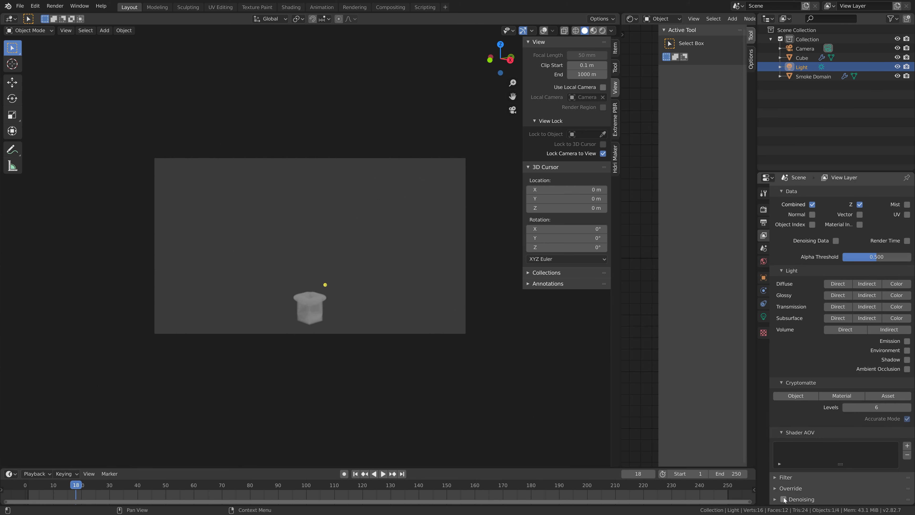
Step: Set the output frame rate to 30 fps and the resolution percentage to 200%
left_click(764, 224)
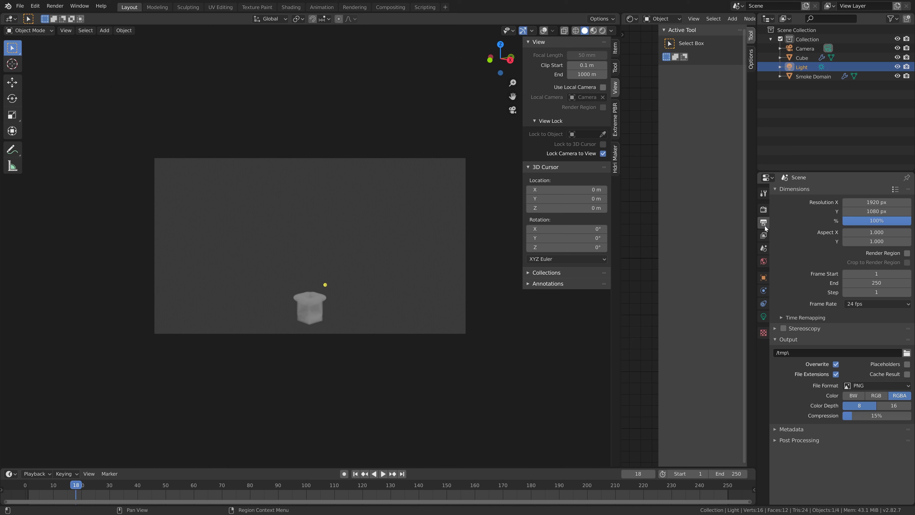
left_click(859, 304)
left_click(871, 349)
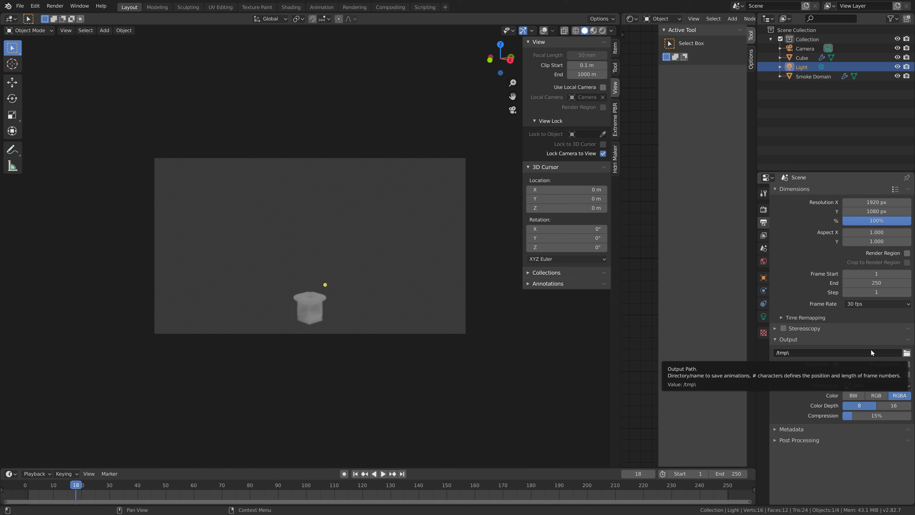
left_click(877, 220)
type("200")
key("Return")
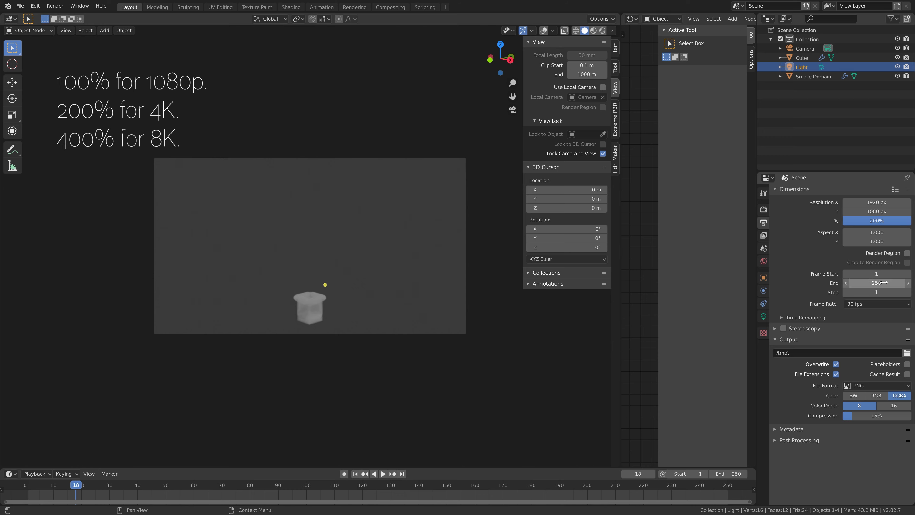
Step: Set the render output path to a new folder "Smoke Simple" inside E:\Large renders, with file name "tut"
left_click(907, 352)
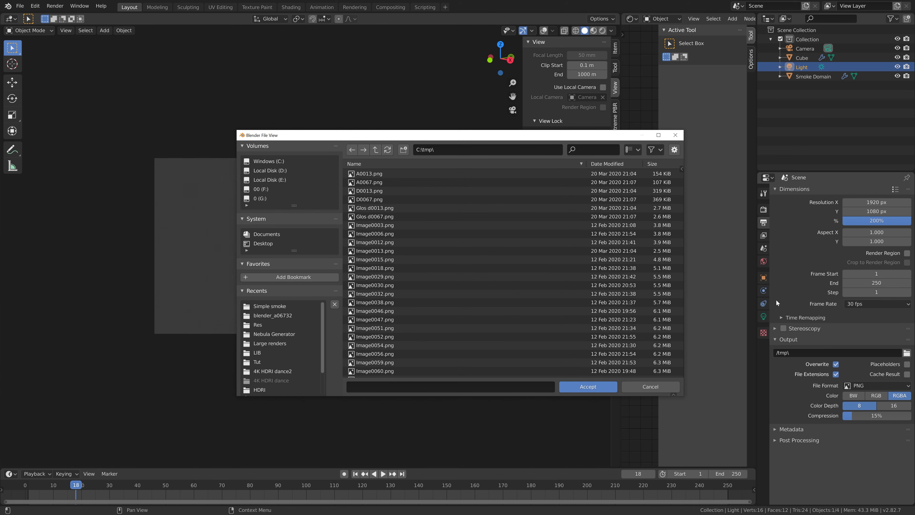
left_click(279, 179)
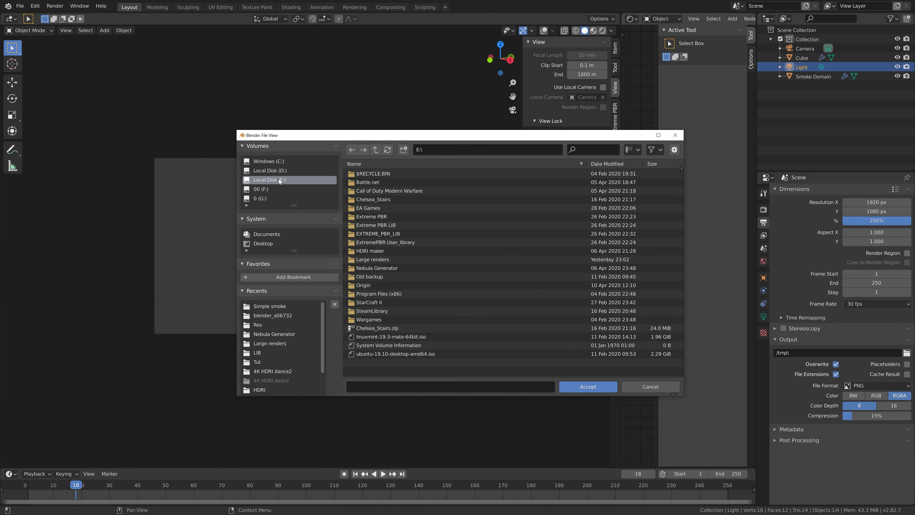
double_click(382, 257)
left_click(404, 149)
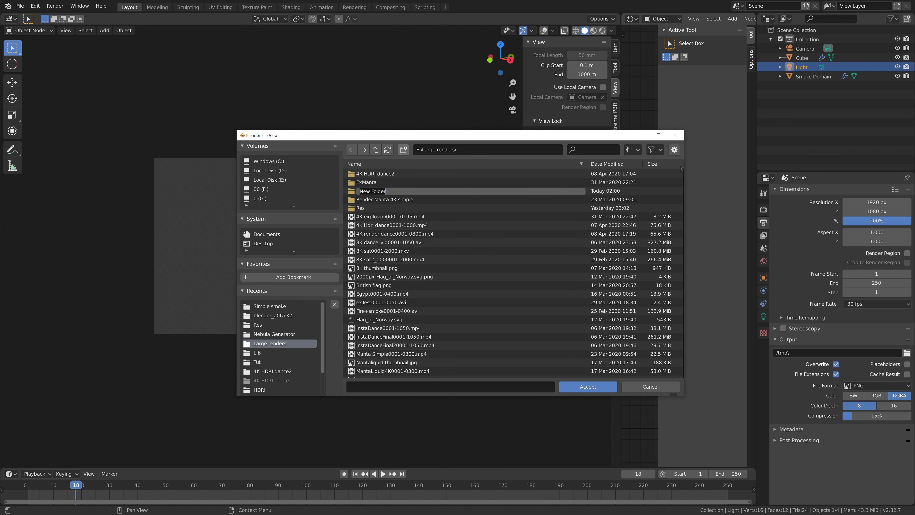
type("Smoke Simple")
key("Return")
double_click(378, 208)
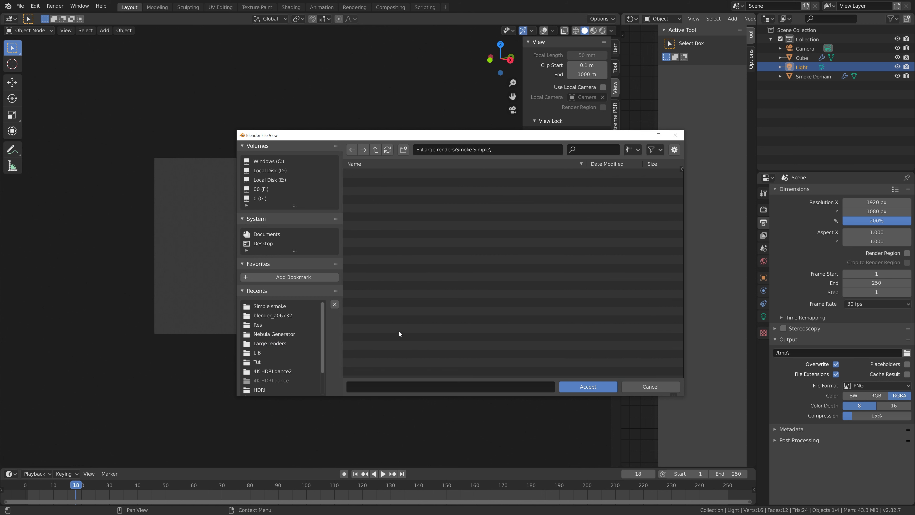
type("tut")
key("Return")
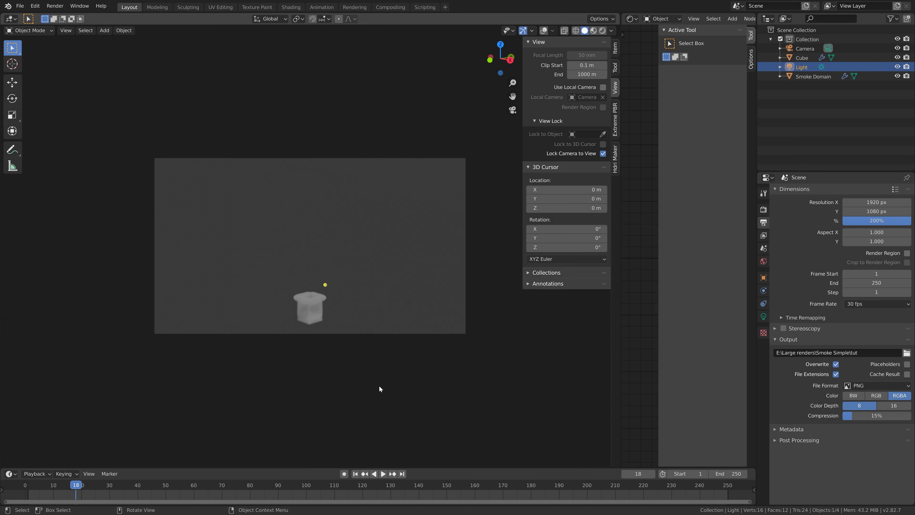
Step: Set the PNG output compression to 80%
double_click(888, 416)
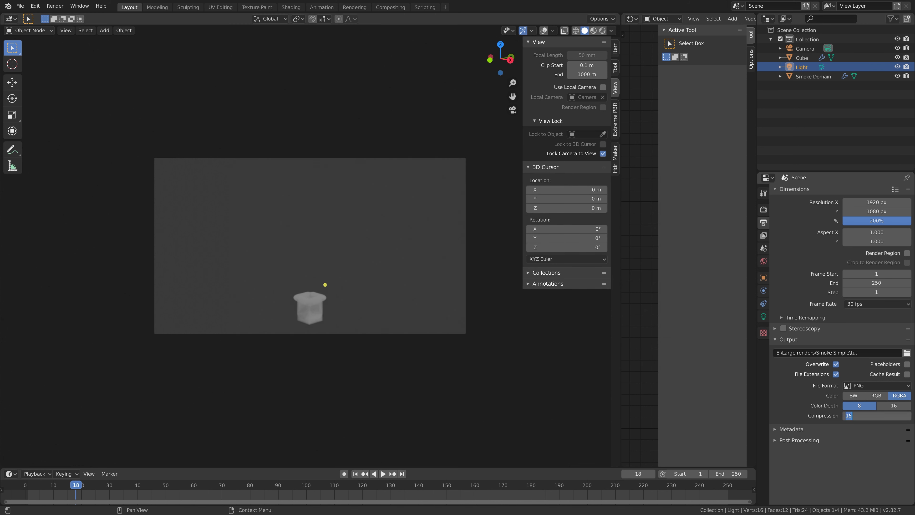
type("80")
key("Return")
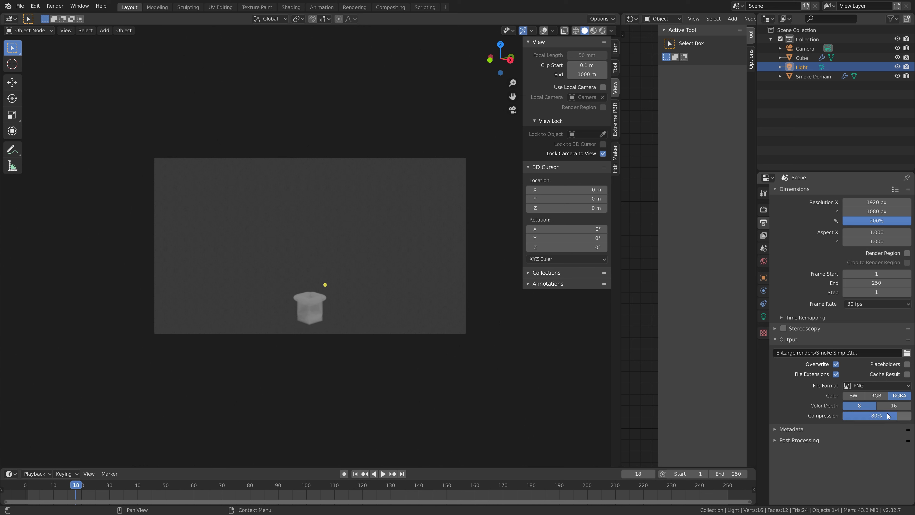
Step: Check the smoke's framing at frames 89, 124 and 198, using rendered shading for frame 198
left_click(278, 485)
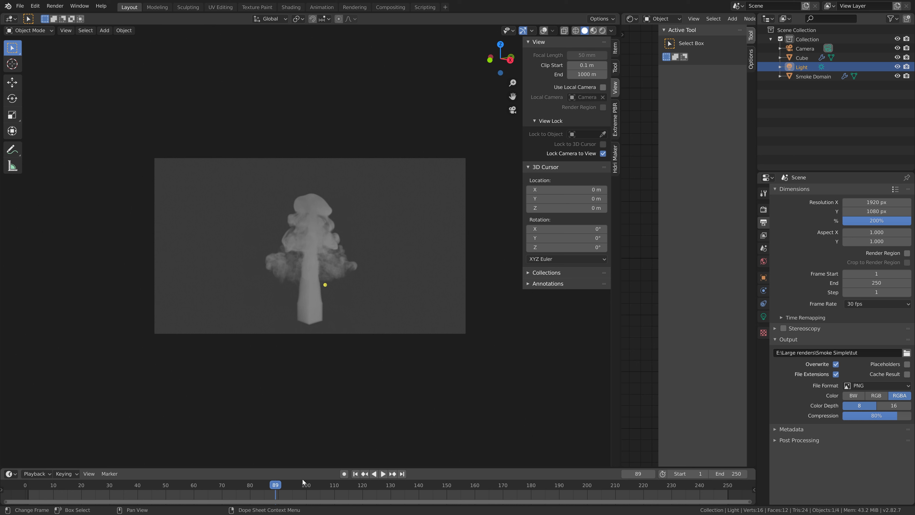
left_click(374, 484)
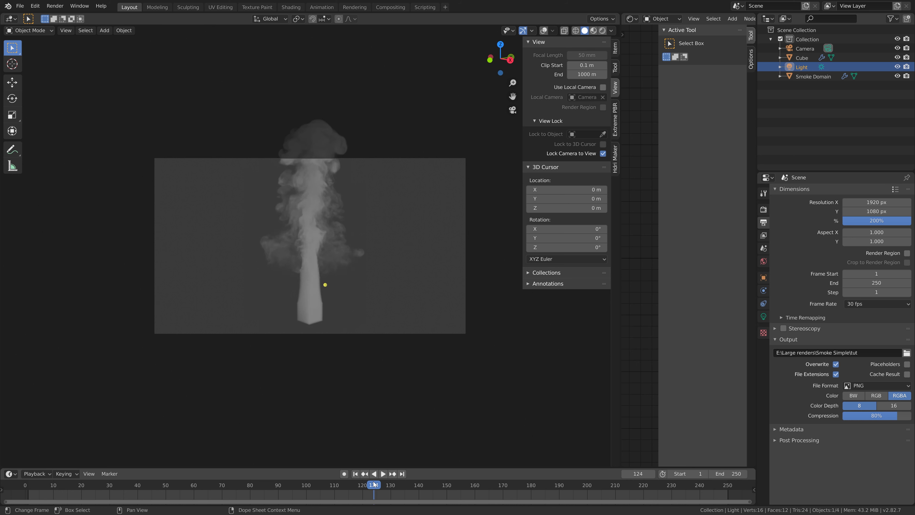
left_click(583, 490)
key("z")
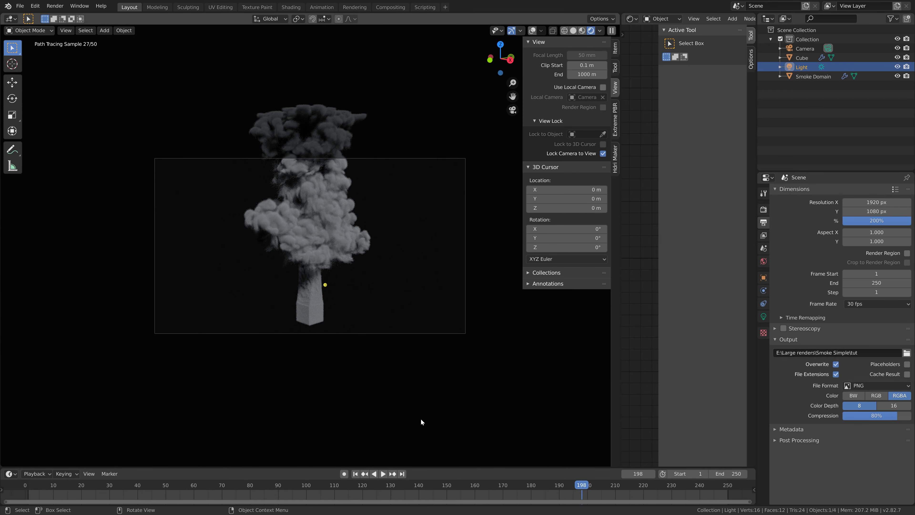
Step: Move the camera back along its local Z axis and raise it to fit more of the smoke column in frame
left_click(799, 50)
key("g")
key("z")
key("z")
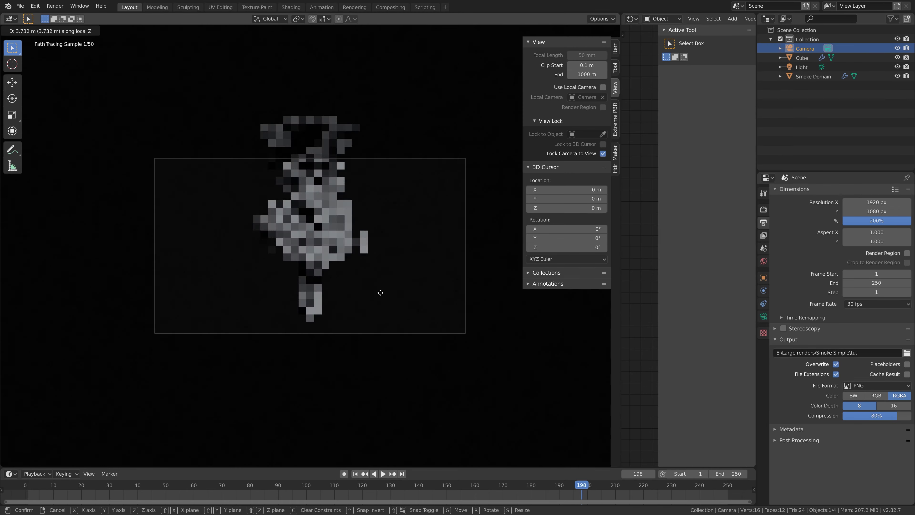
left_click(406, 332)
key("g")
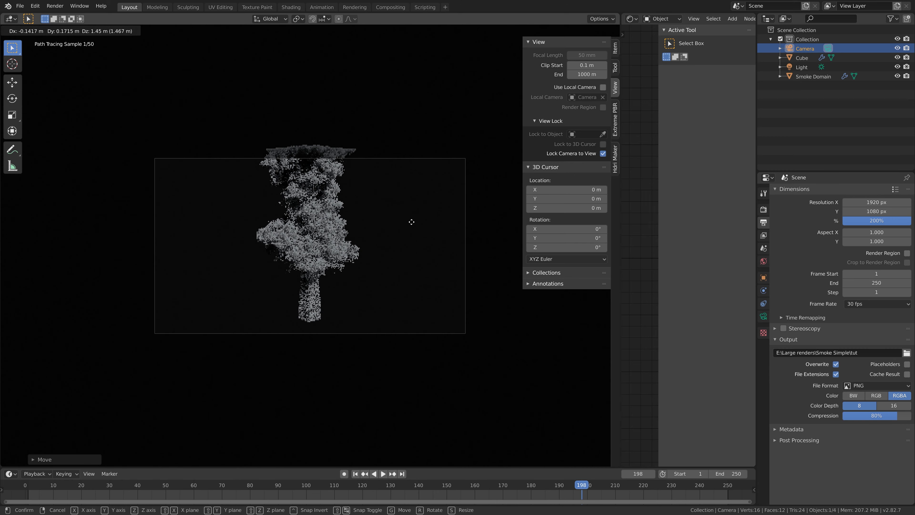
left_click(408, 184)
Step: Preview the rendered smoke at frame 184 and return through earlier frames to frame 41
left_click(542, 485)
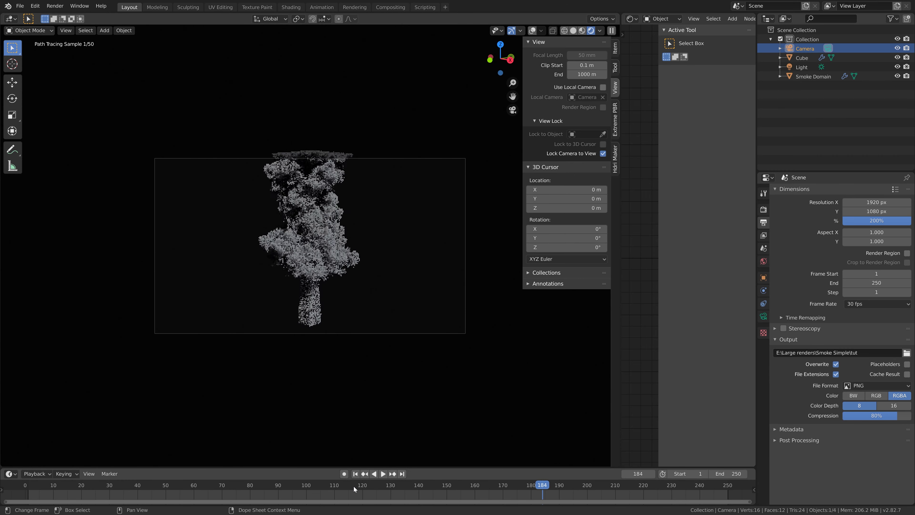
left_click(224, 485)
left_click(139, 485)
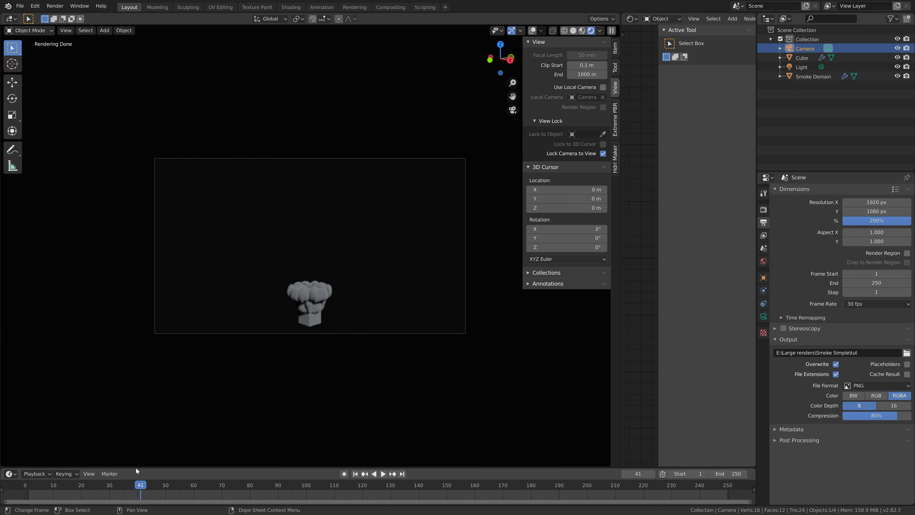
Step: Save the scene under the next incremented file name after tut1.blend in D:\Blender\Simple smoke
left_click(20, 5)
left_click(38, 78)
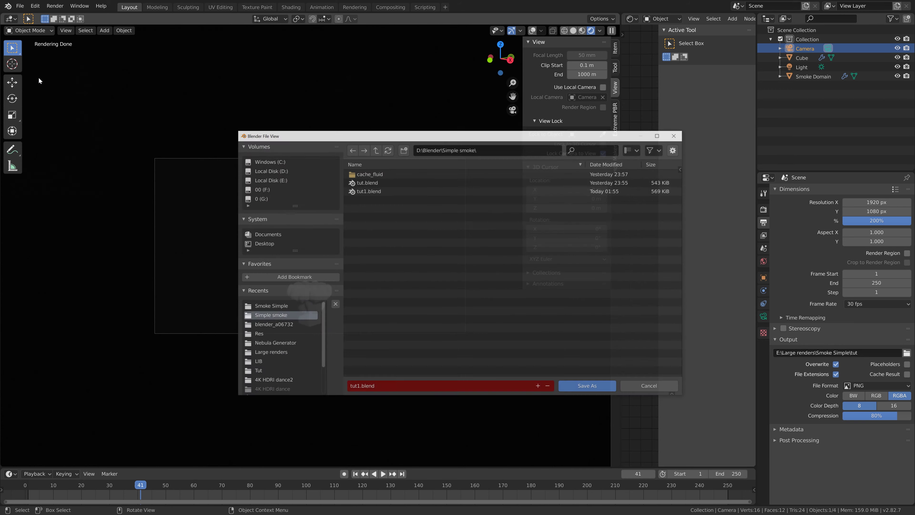
left_click(538, 386)
left_click(572, 386)
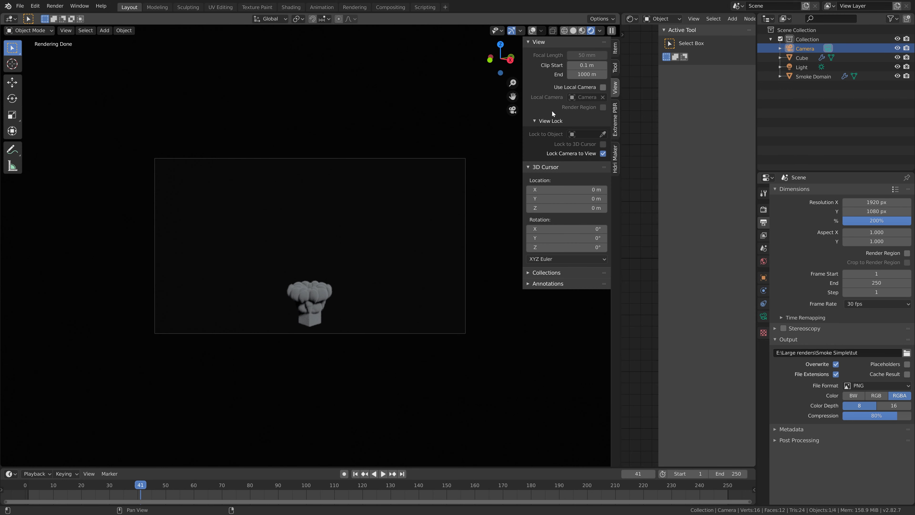
Step: Switch the camera view to solid shading and start animation playback
left_click(574, 30)
key("space")
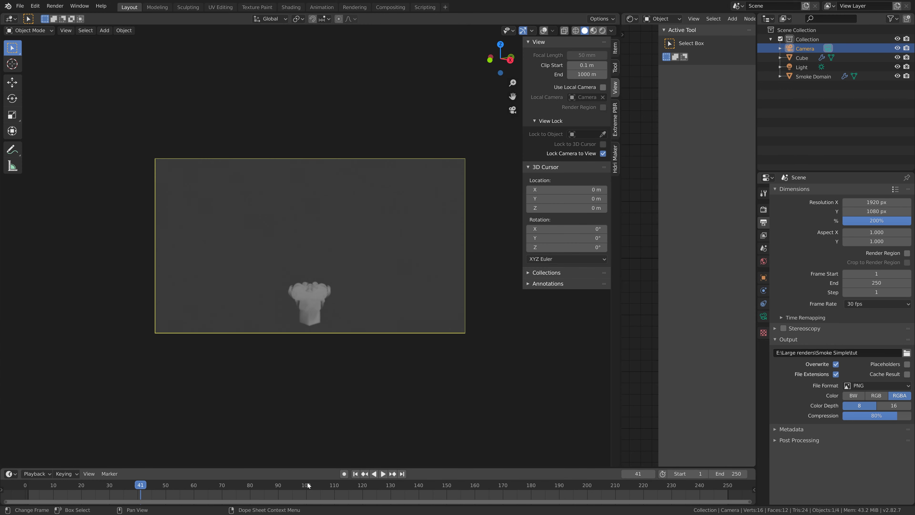
Step: Render frame 100 as a still image and inspect the smoke up close and in full, closing the render window when done
left_click(308, 485)
key("space")
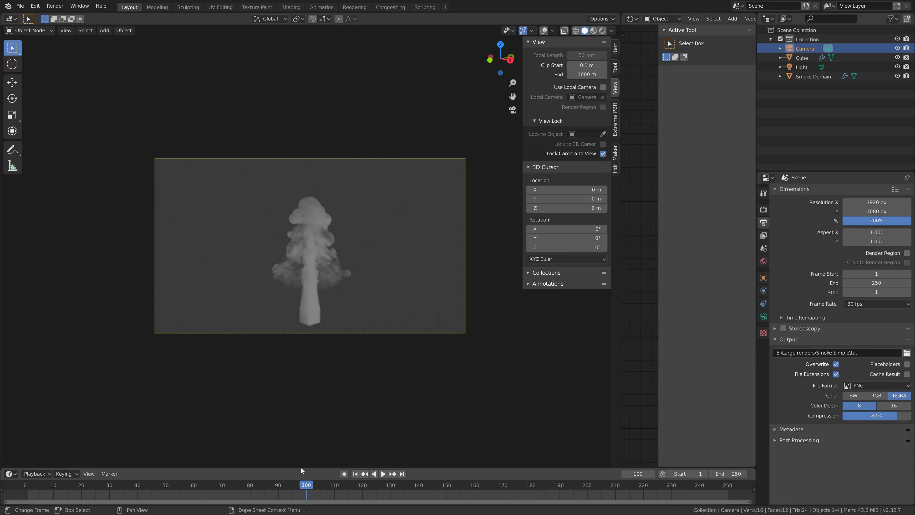
left_click(53, 8)
left_click(55, 15)
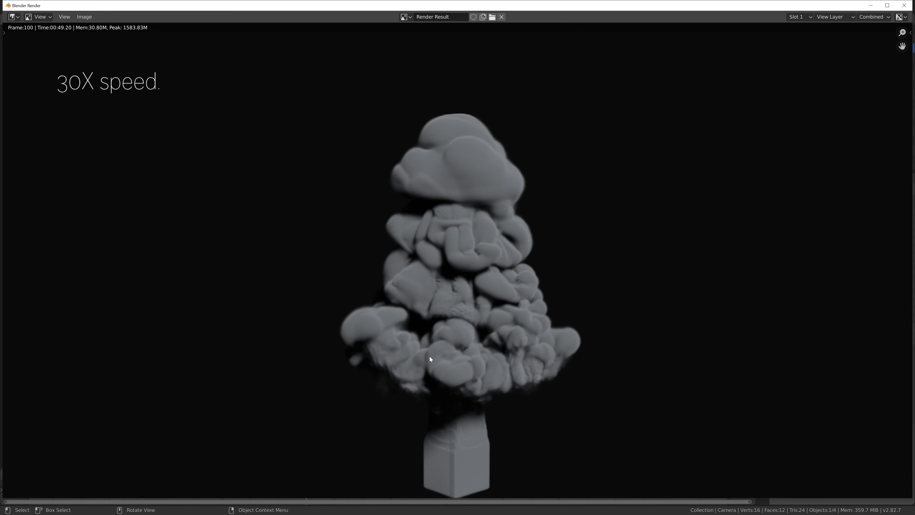
scroll(430, 359, "up", 5)
scroll(429, 357, "down", 6)
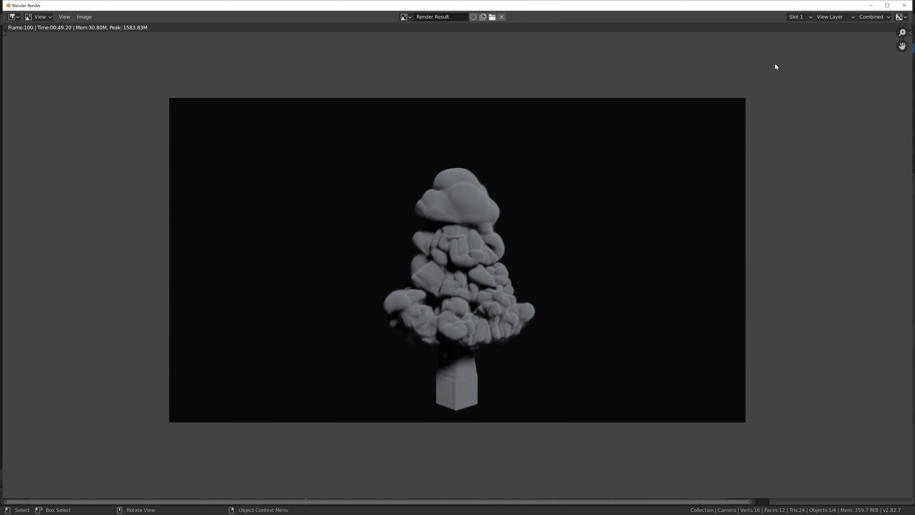
left_click(905, 5)
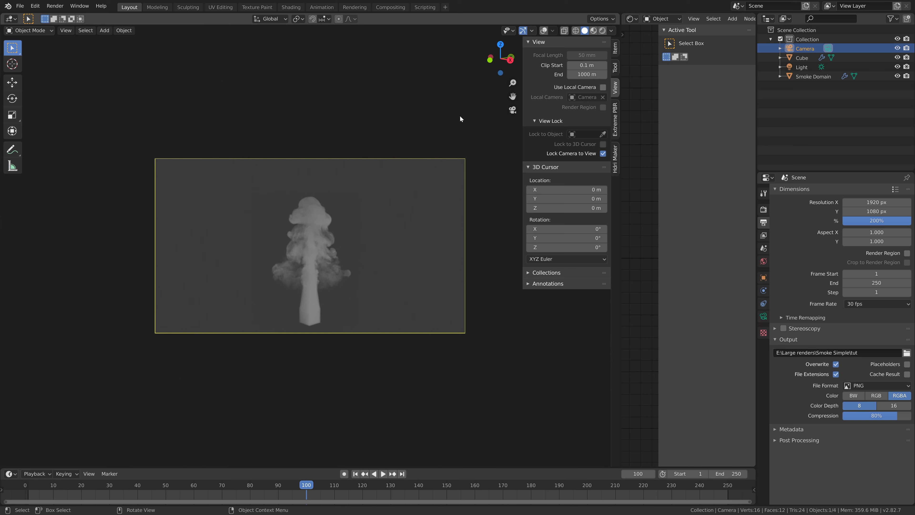
Step: Save the scene under the next incremented file name after tut2.blend in D:\Blender\Simple smoke
left_click(20, 6)
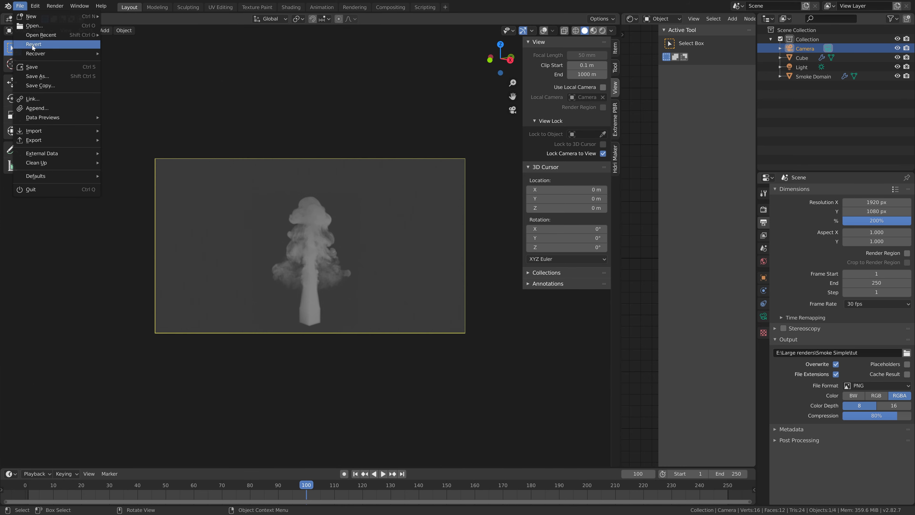
left_click(38, 77)
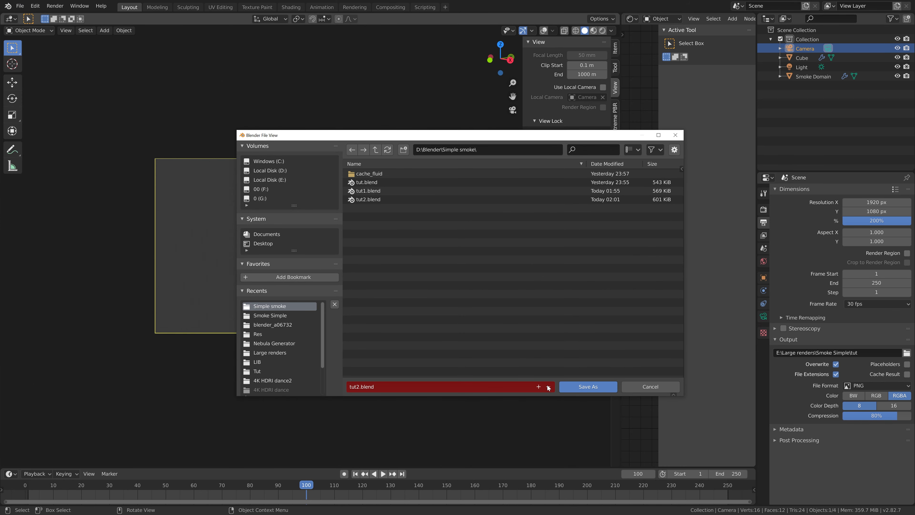
left_click(538, 387)
left_click(571, 385)
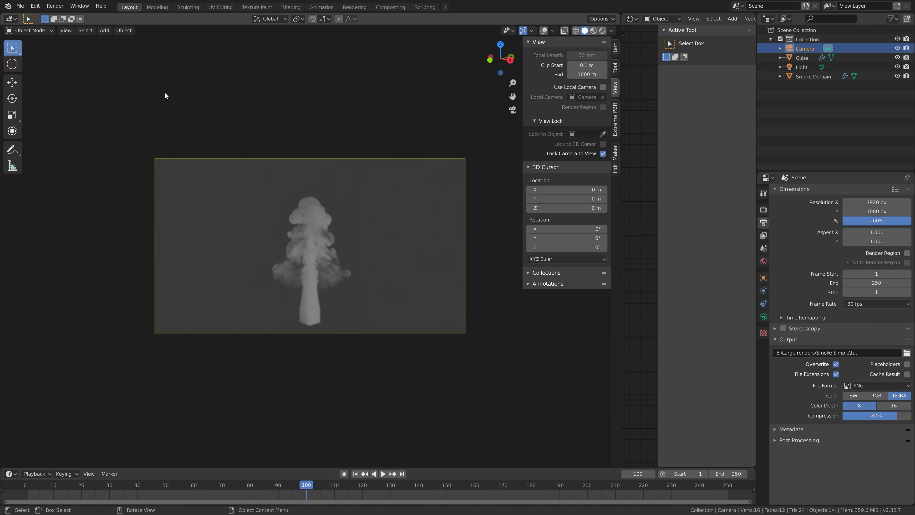
Step: Open the scene's render commands
left_click(59, 7)
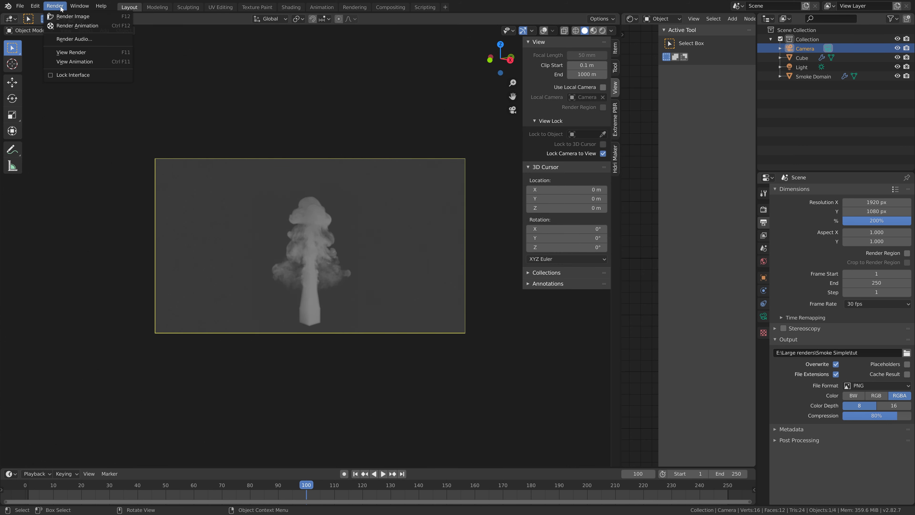